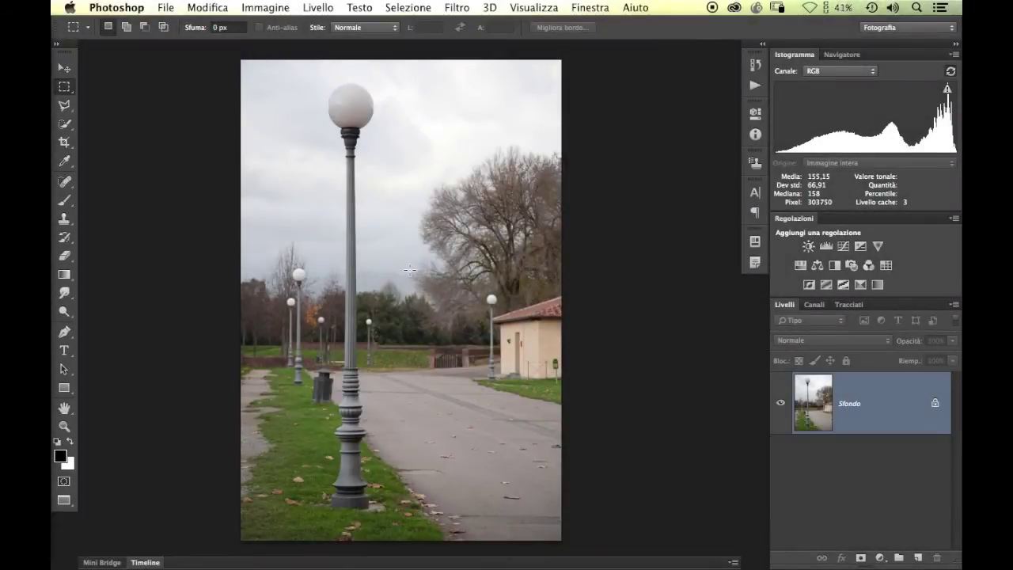
Add a Curves adjustment layer, try an S-curve, then remove both points to restore a straight curve.
click(844, 246)
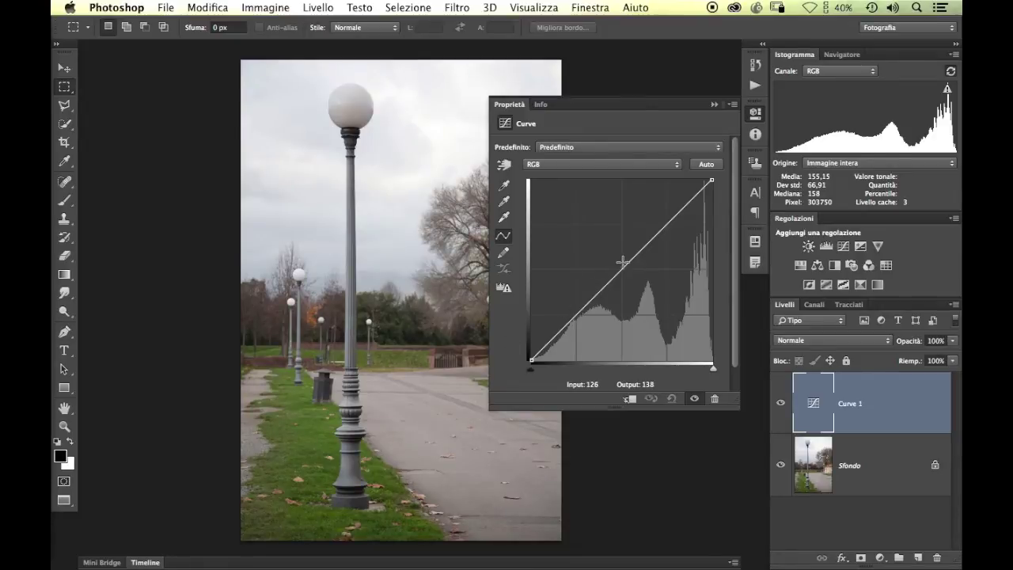
mouse_move(618, 271)
mouse_down()
mouse_move(614, 260)
mouse_move(583, 321)
mouse_up()
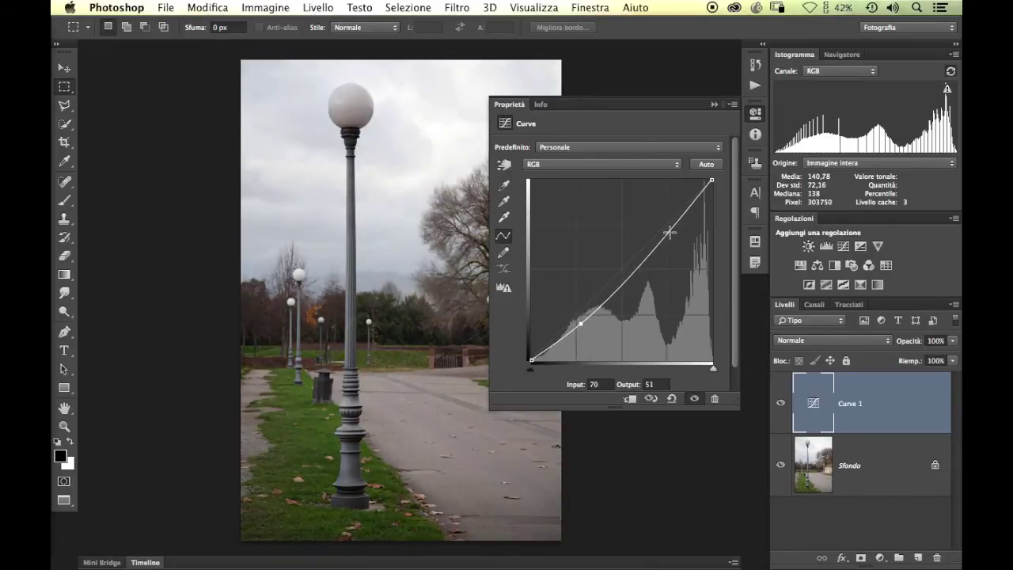
drag(668, 233, 666, 215)
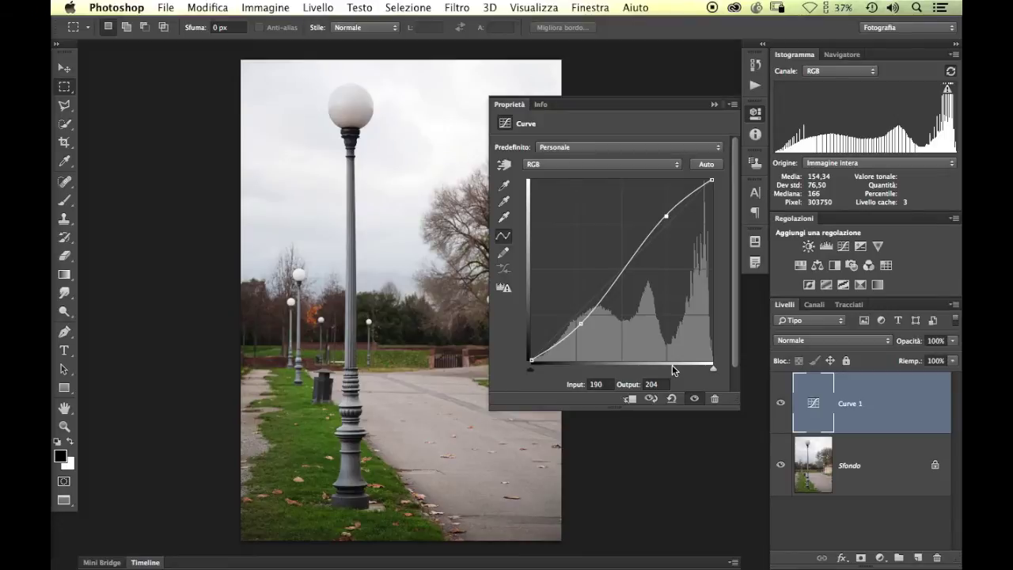
mouse_move(581, 324)
mouse_down()
mouse_move(650, 230)
mouse_move(708, 471)
mouse_up()
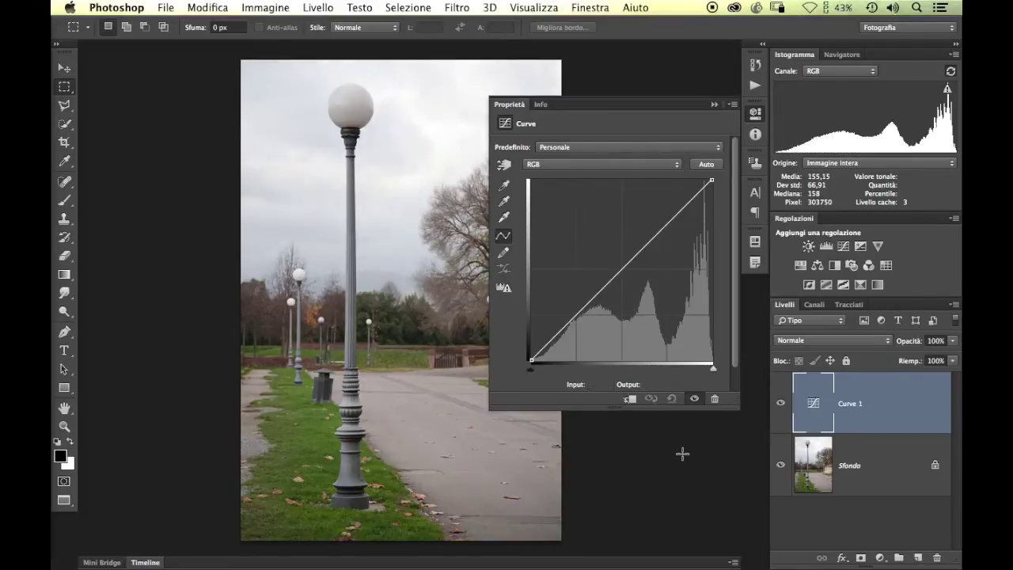
Switch Curve 1 to the Rosso (red) channel and raise the red curve to warm the park photo.
click(536, 165)
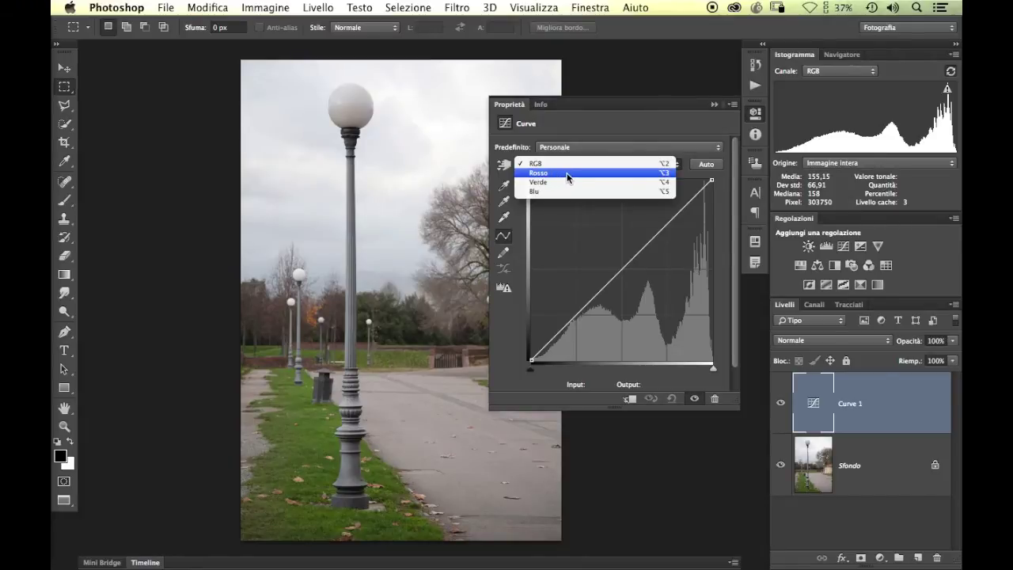
click(570, 174)
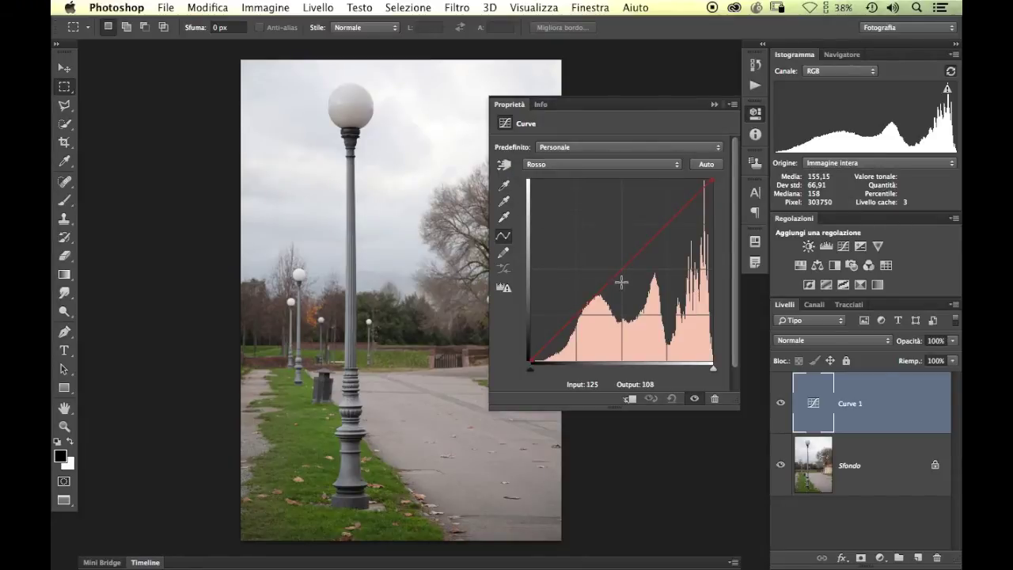
mouse_move(622, 271)
mouse_down()
mouse_move(613, 256)
mouse_move(631, 281)
mouse_up()
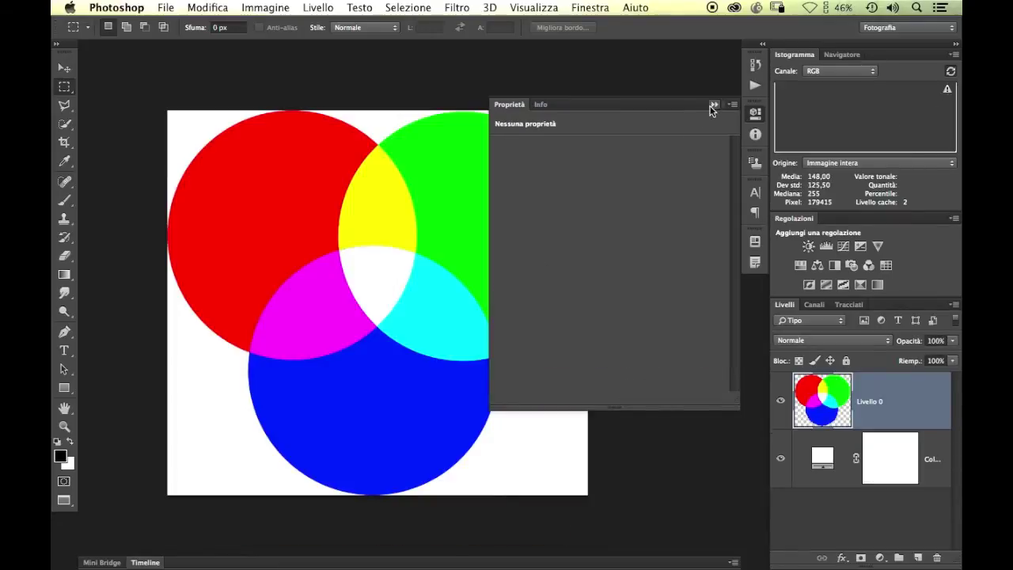
Collapse the Curves properties panel to reveal the canvas.
click(714, 105)
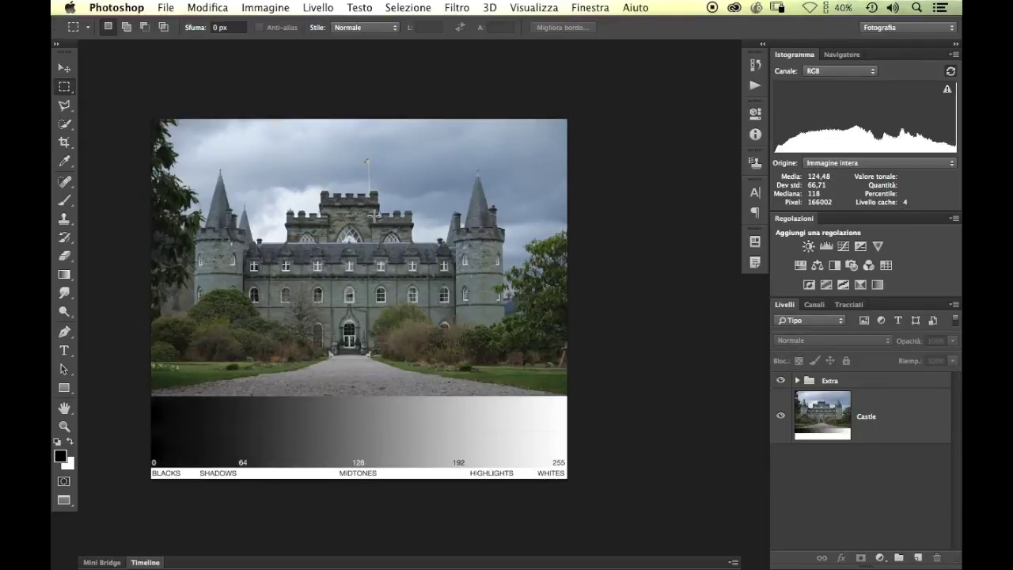
Zoom in, add a Curves layer with a raised Rosso curve, and move it below the Extra group.
key(super+plus)
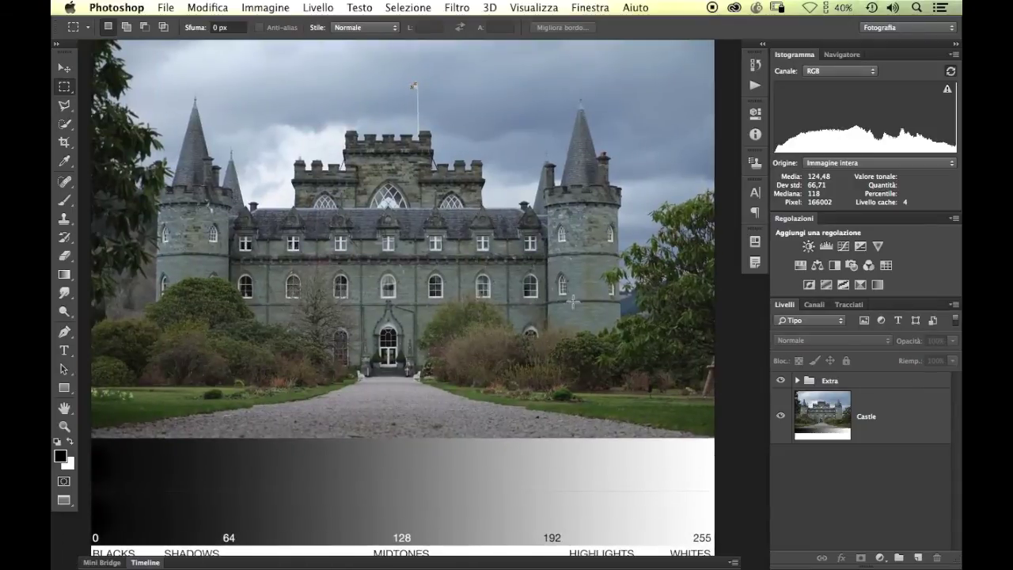
click(844, 246)
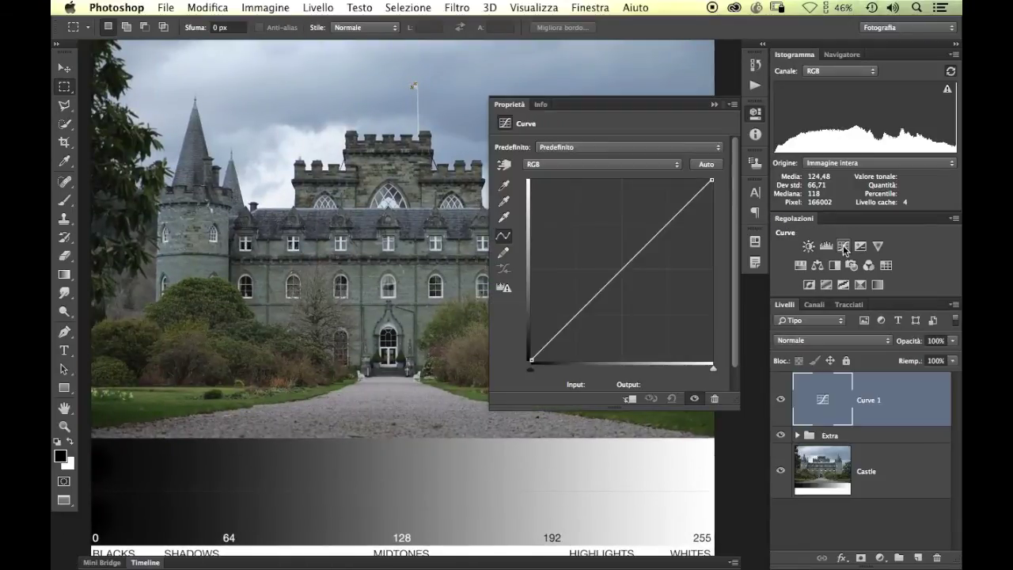
click(588, 164)
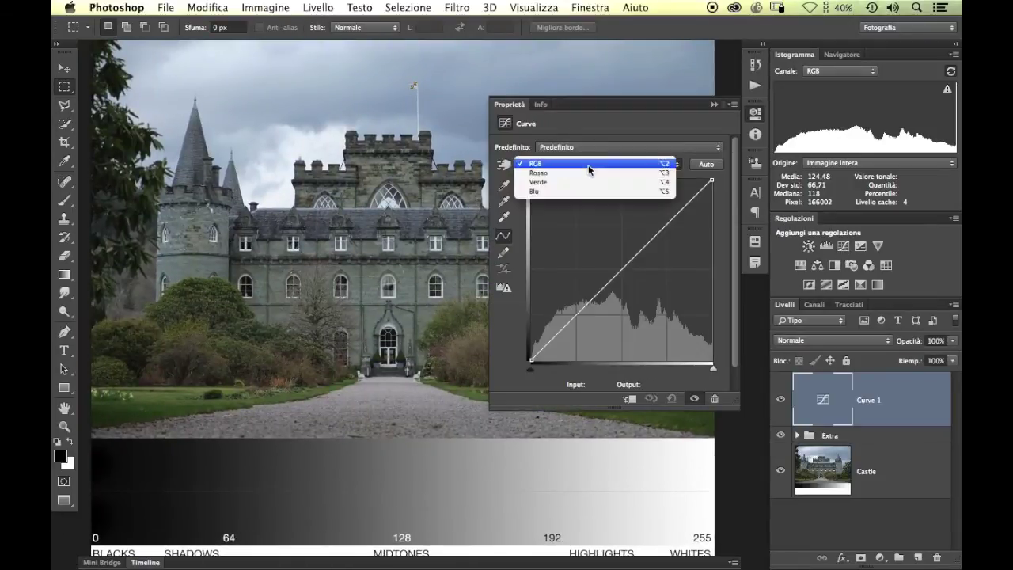
click(547, 172)
click(628, 262)
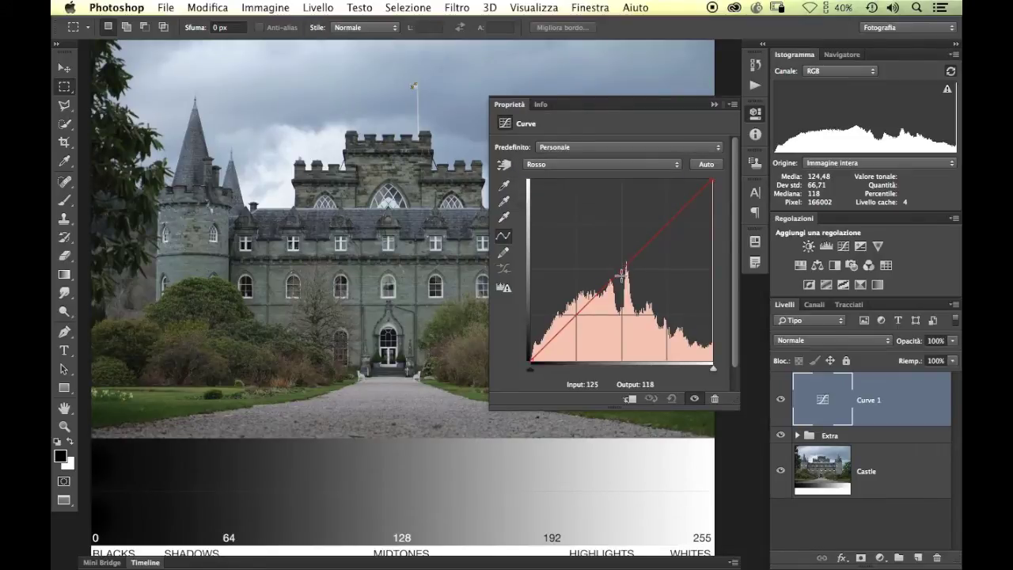
drag(622, 269, 611, 254)
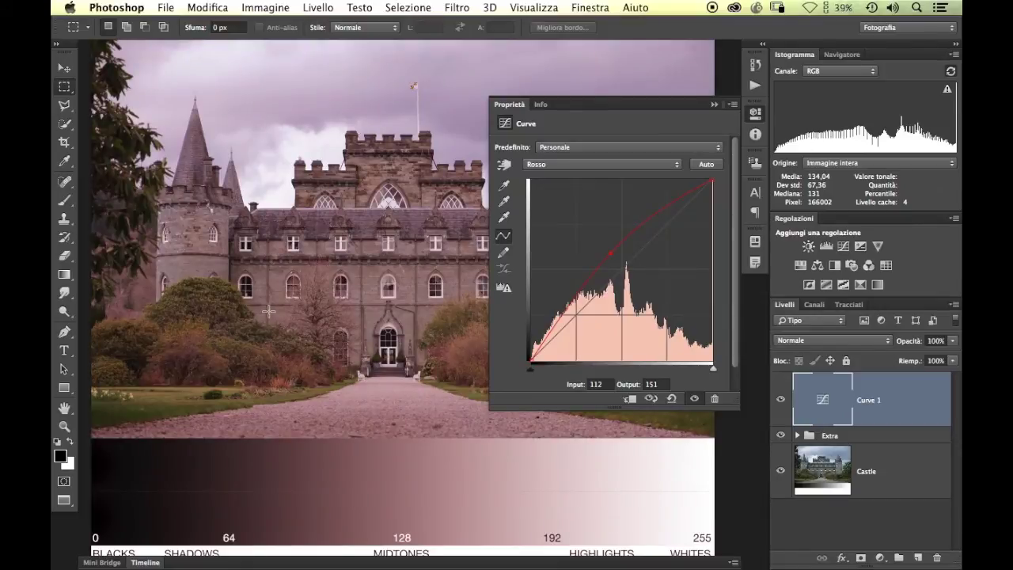
drag(841, 400, 847, 443)
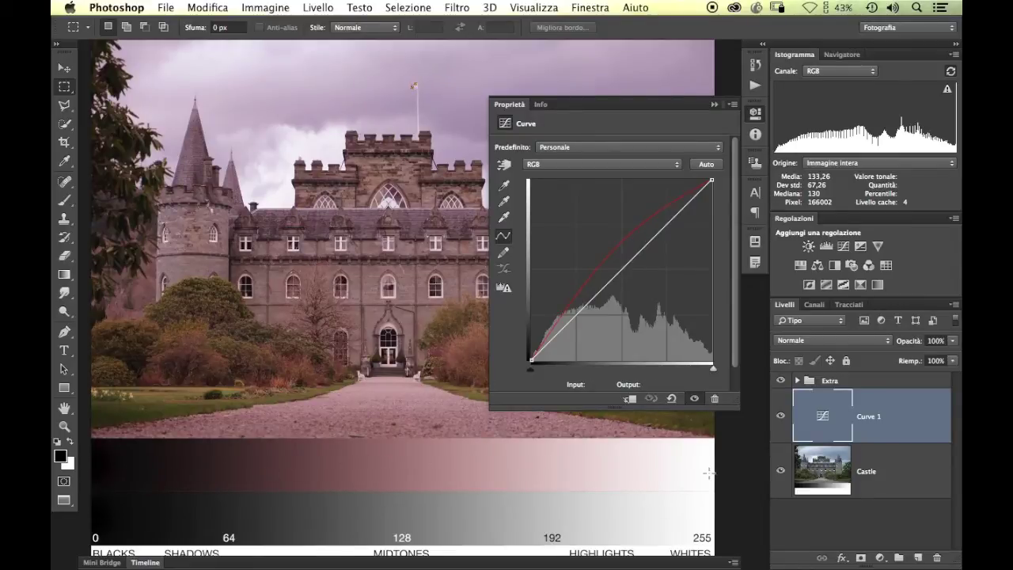
On Curve 1's Rosso channel, lower red in the shadows and raise it in the highlights.
click(599, 164)
click(599, 174)
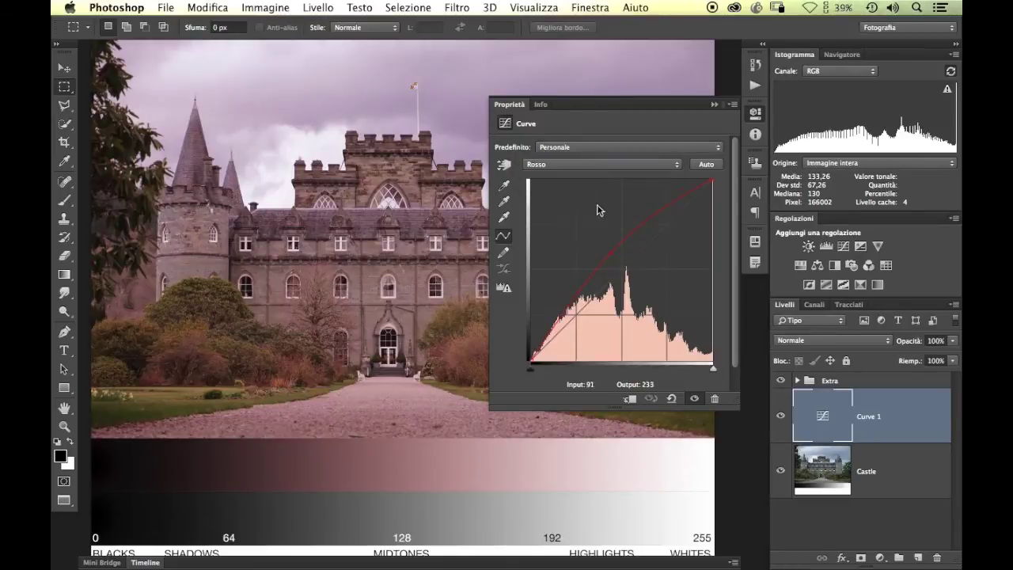
drag(593, 293, 573, 335)
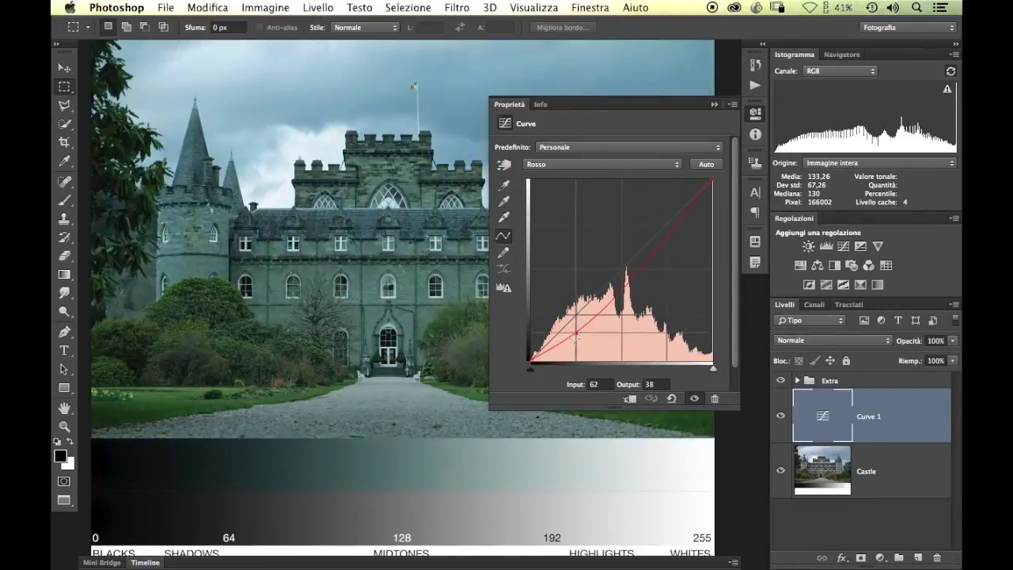
drag(673, 210, 675, 202)
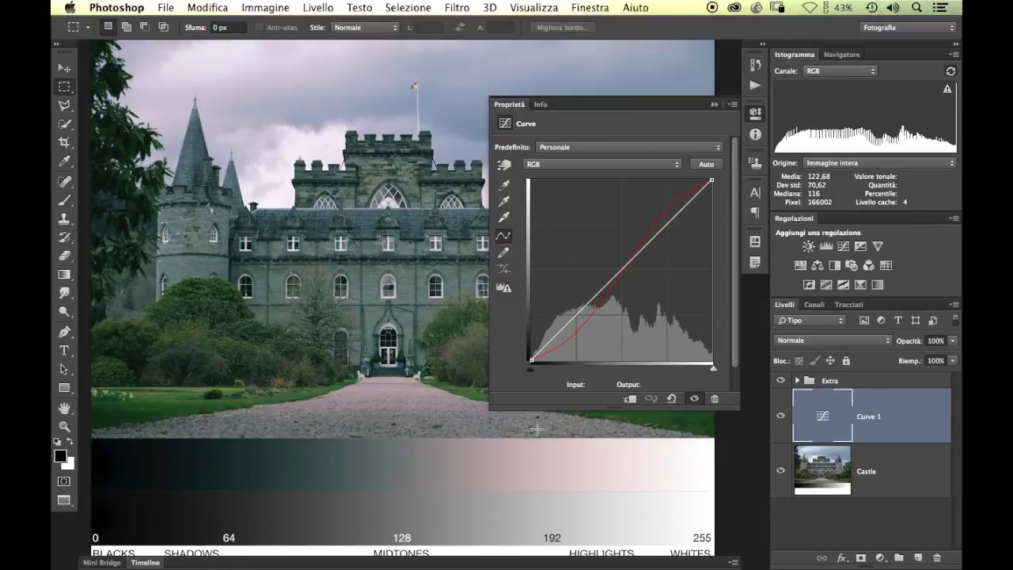
Reset Curve 1 to its defaults, returning the castle to neutral tones.
click(580, 163)
click(579, 171)
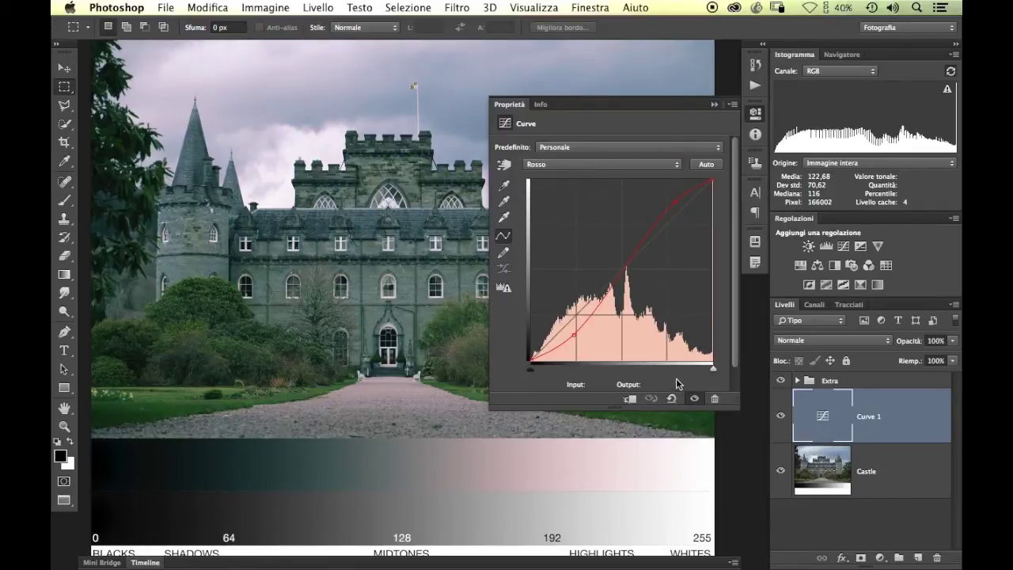
click(671, 398)
On the Blu channel, drag a point down into the shadows and raise the blue highlights.
click(582, 163)
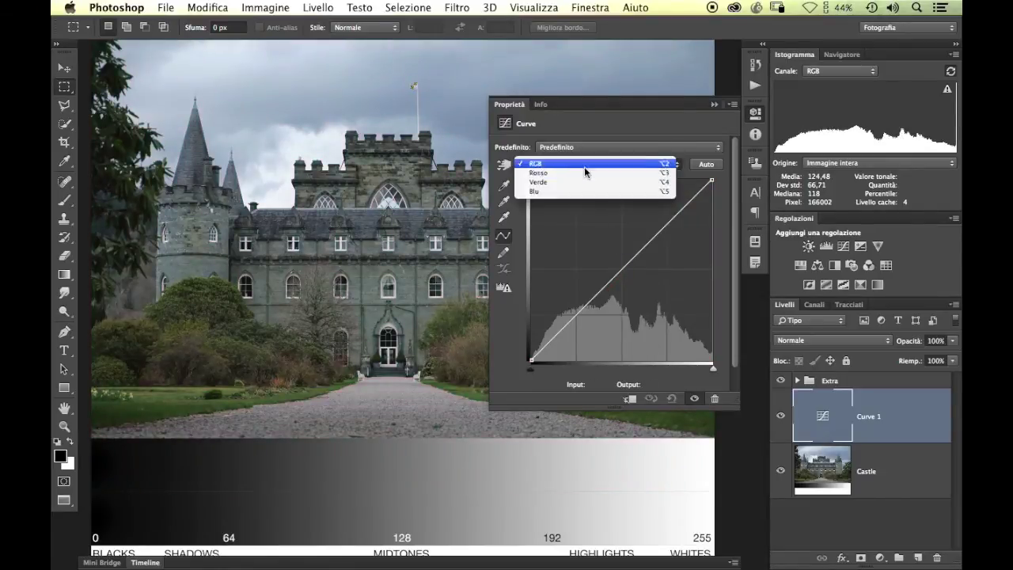
click(582, 193)
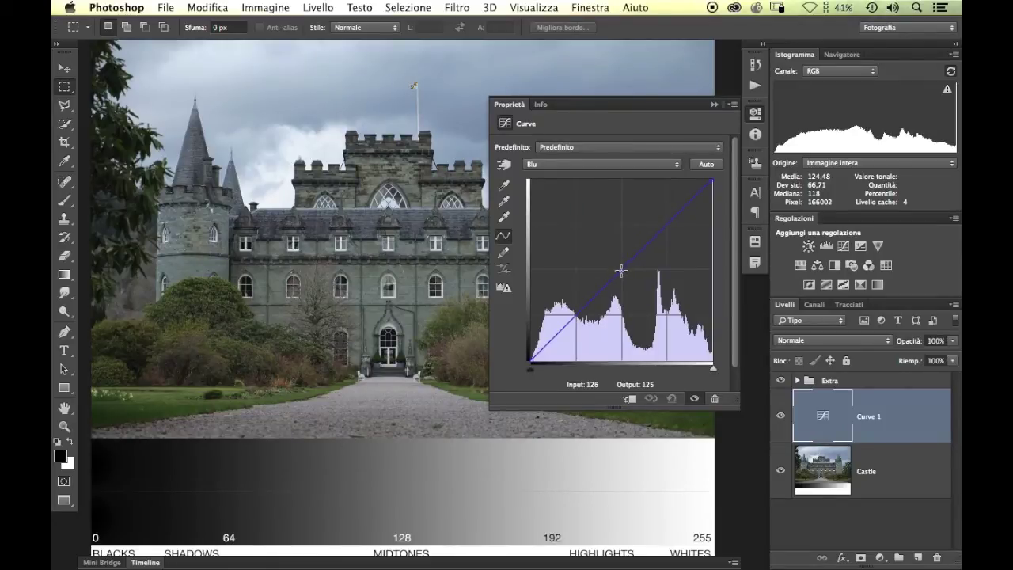
drag(621, 270, 641, 292)
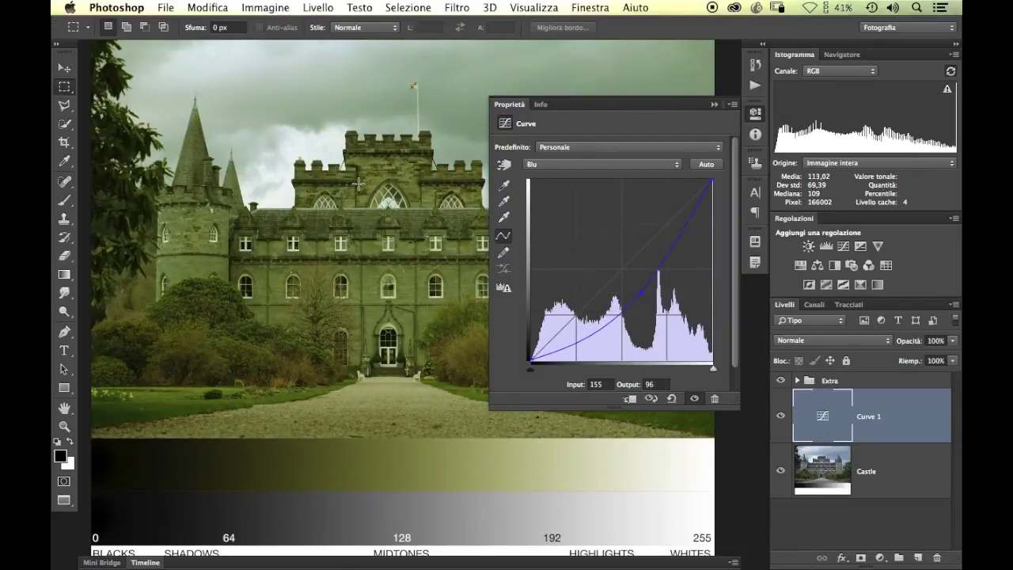
mouse_move(641, 293)
mouse_down()
mouse_move(581, 303)
mouse_move(569, 340)
mouse_up()
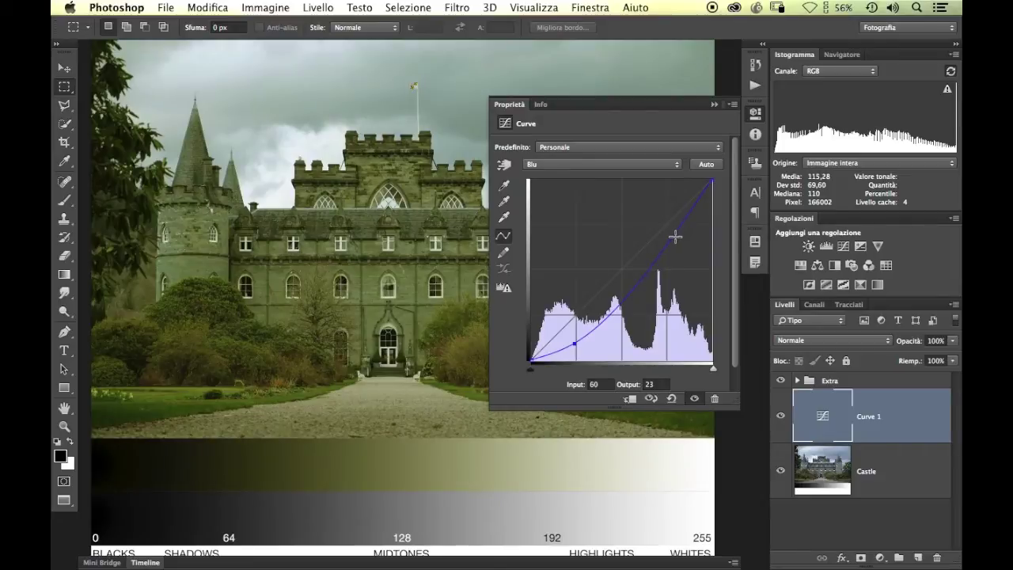
drag(672, 231, 670, 196)
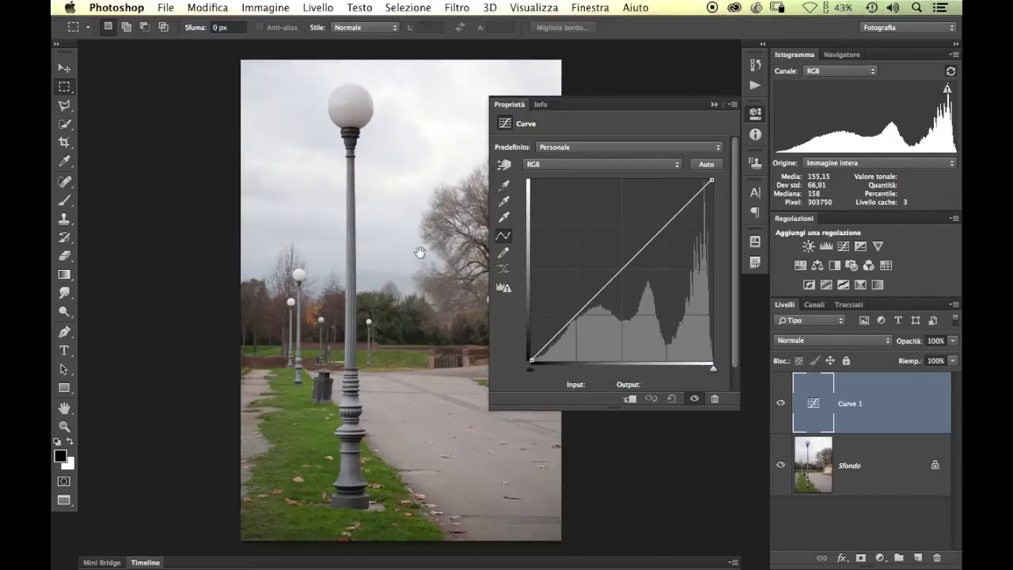
On the park photo's curve, lower red in the shadows and raise it in the highlights.
drag(420, 252, 362, 250)
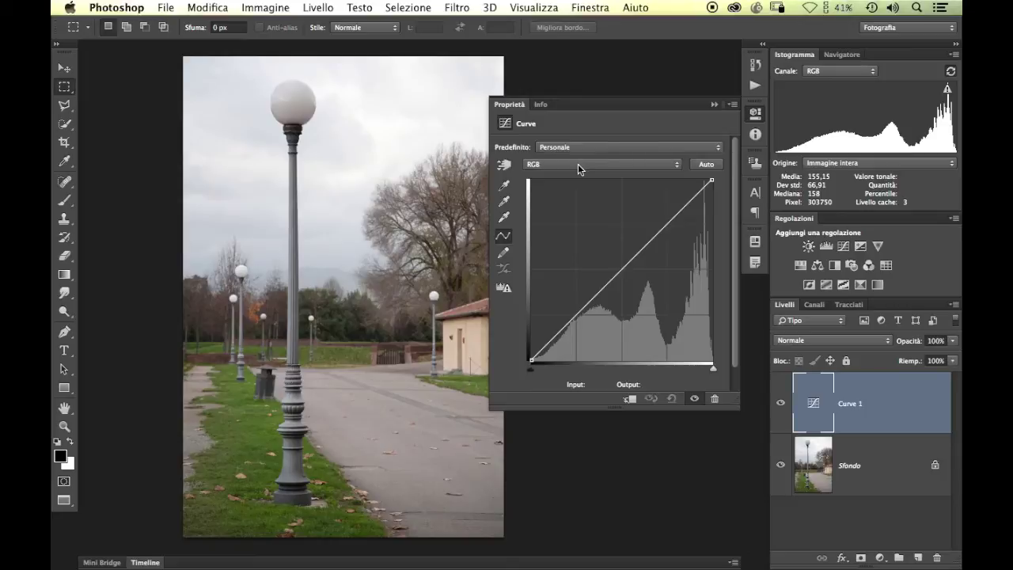
click(578, 164)
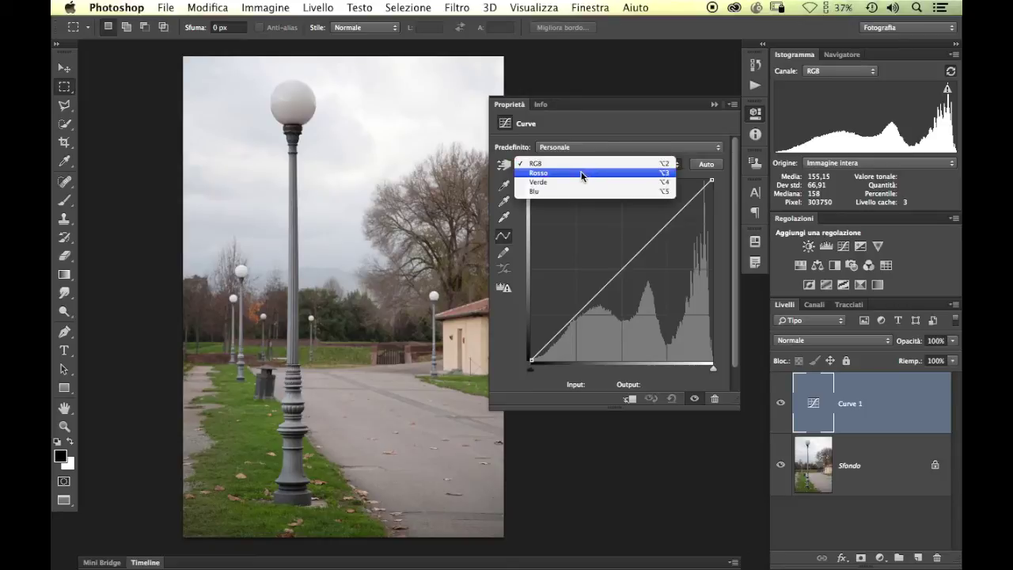
click(577, 173)
drag(576, 317, 576, 328)
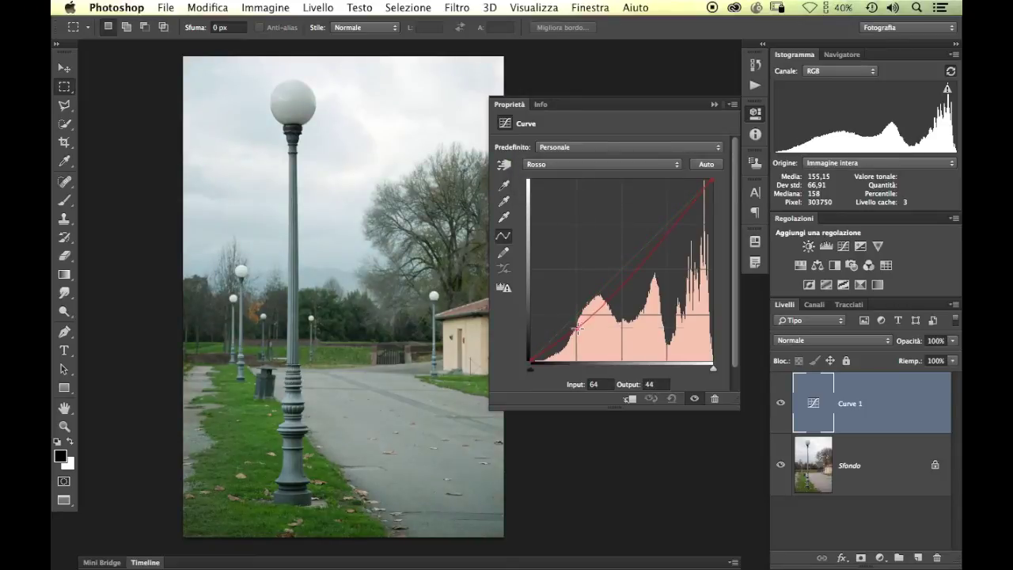
drag(662, 237, 669, 209)
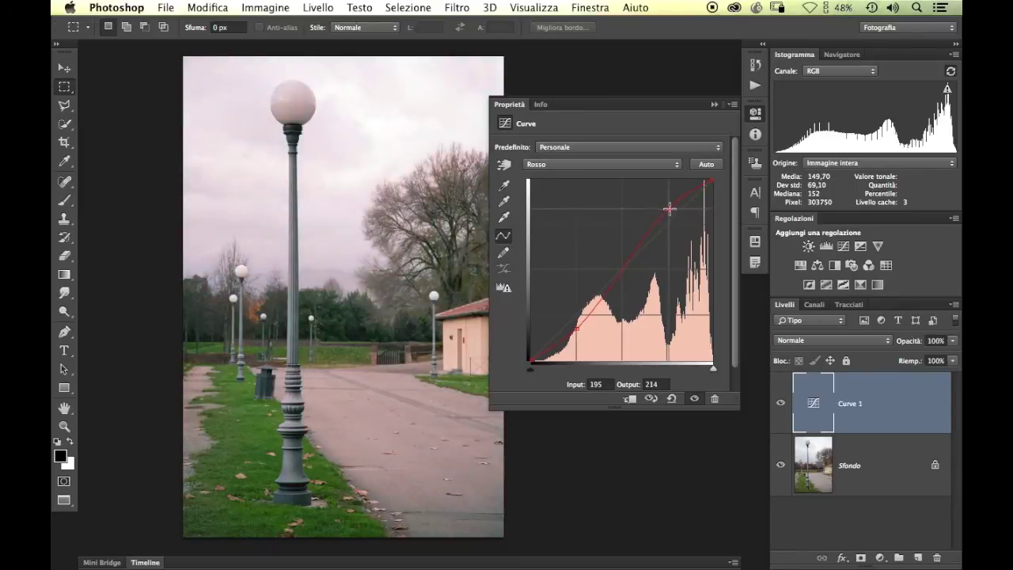
Lower green in the shadows and raise green in the highlights.
click(646, 170)
click(643, 171)
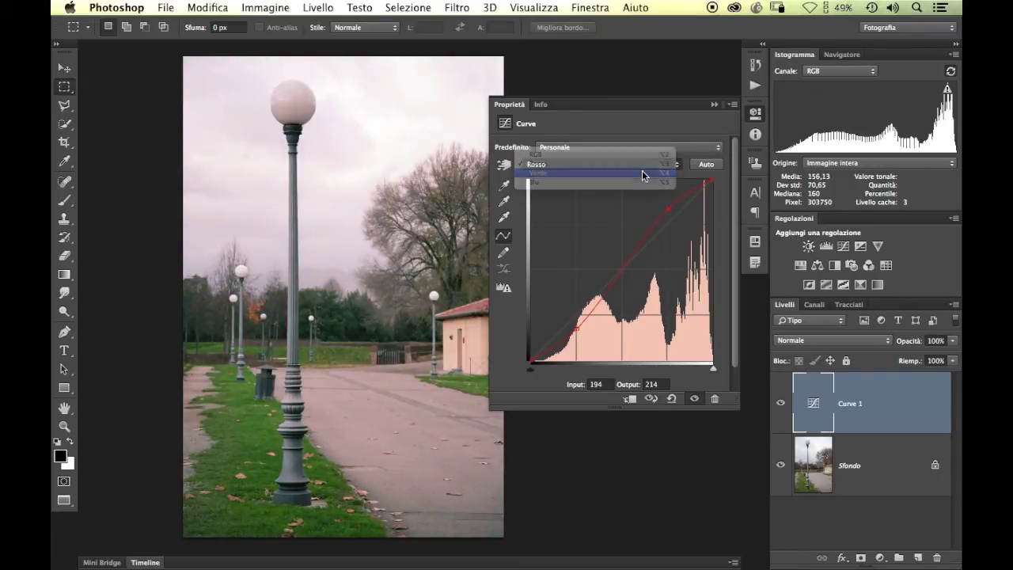
drag(578, 313, 578, 323)
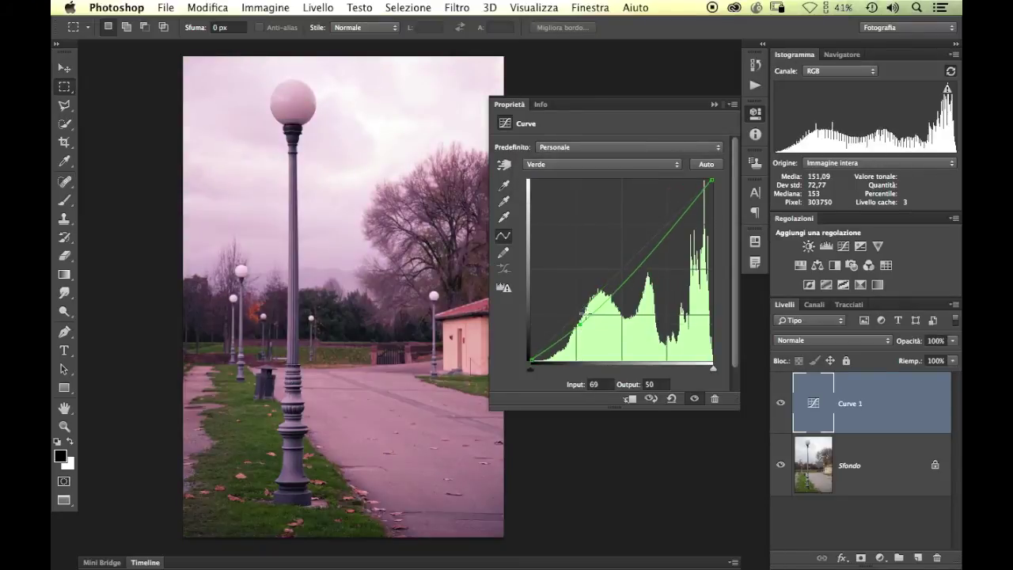
drag(670, 224, 672, 206)
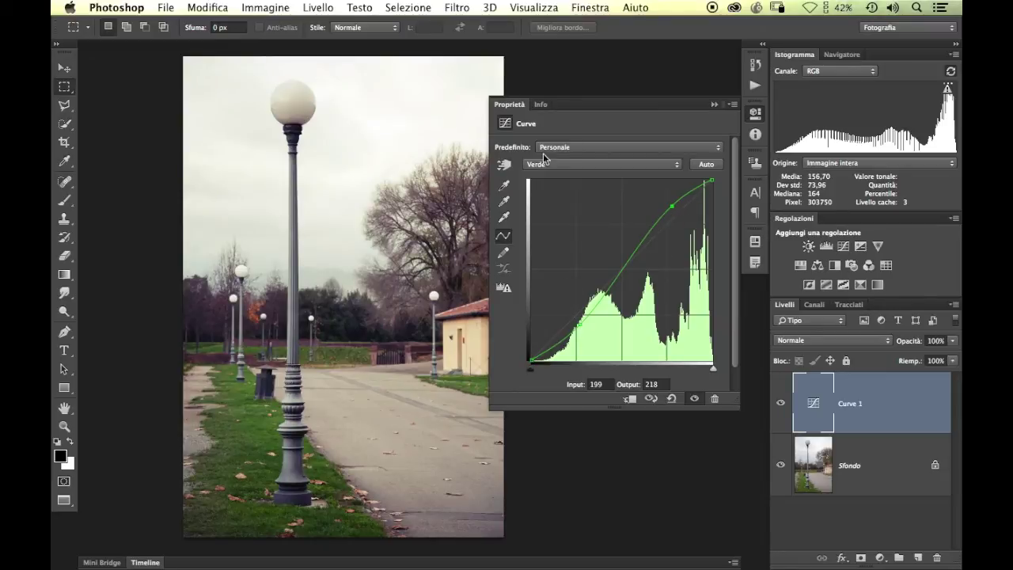
Lift the Blu black point to Output 37 and lower its white point to about 217.
click(587, 162)
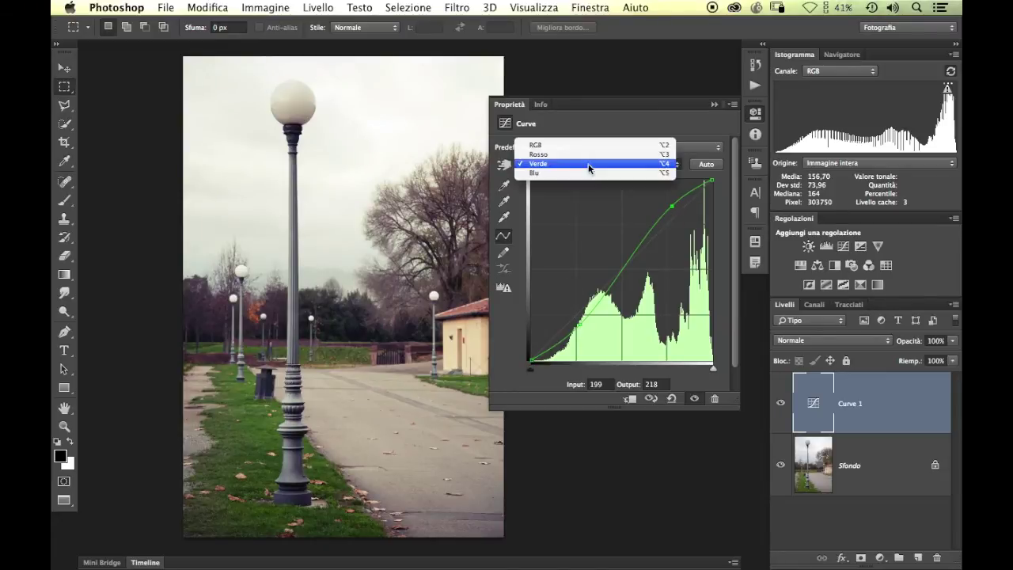
click(586, 170)
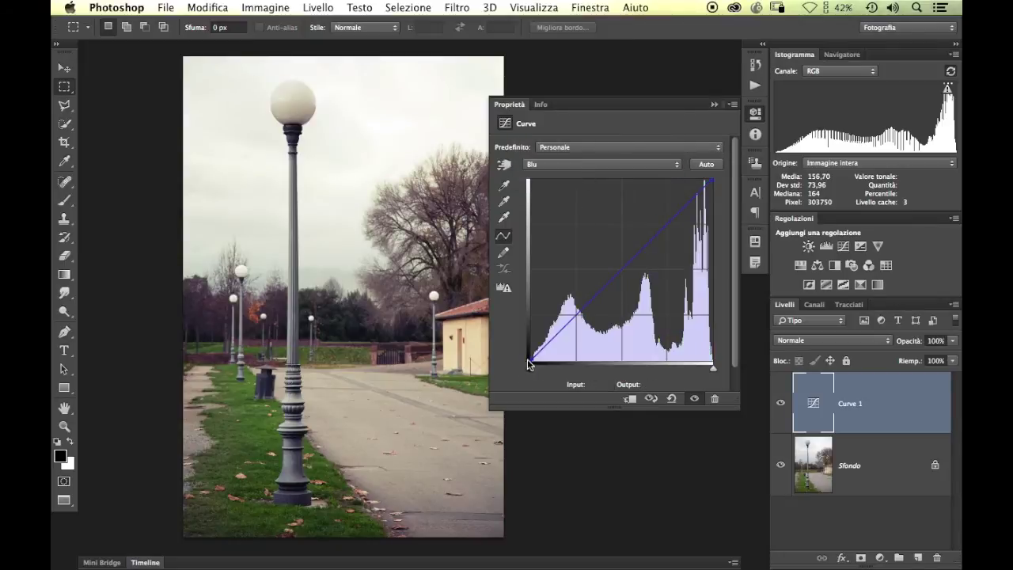
drag(530, 361, 530, 335)
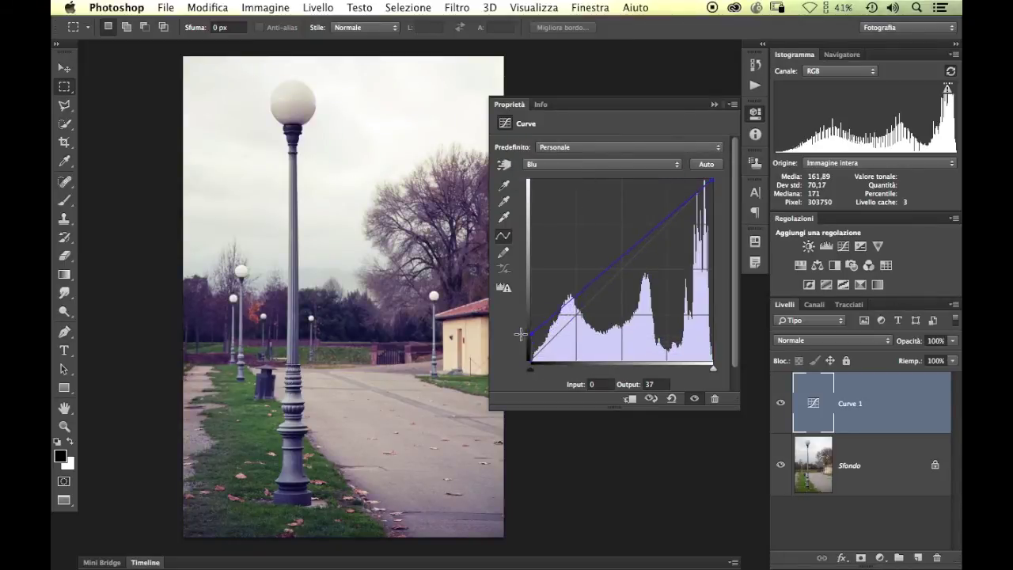
drag(708, 187, 717, 209)
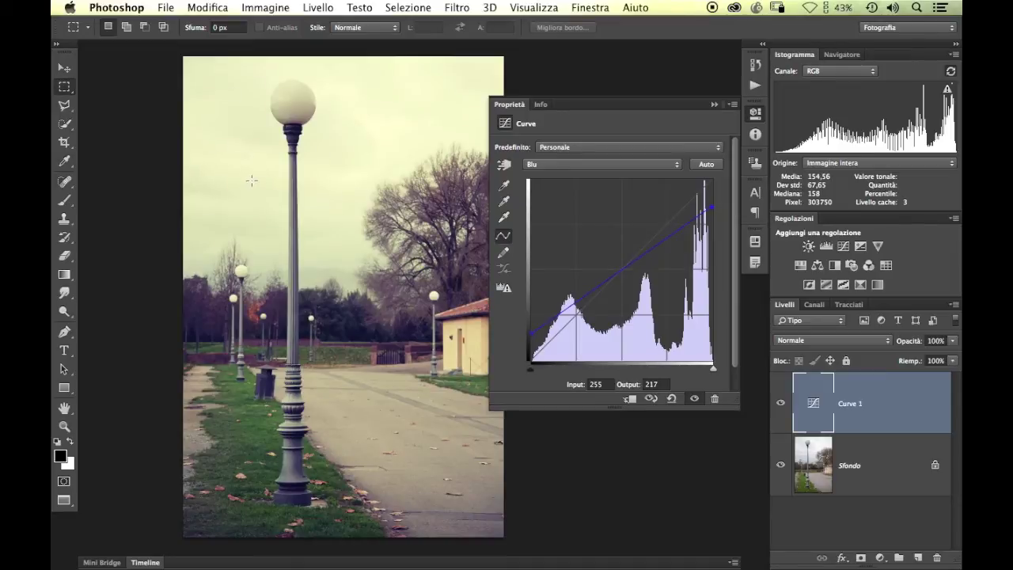
Rename the Curve 1 layer to 'Cross process'.
double_click(851, 403)
text(Cro)
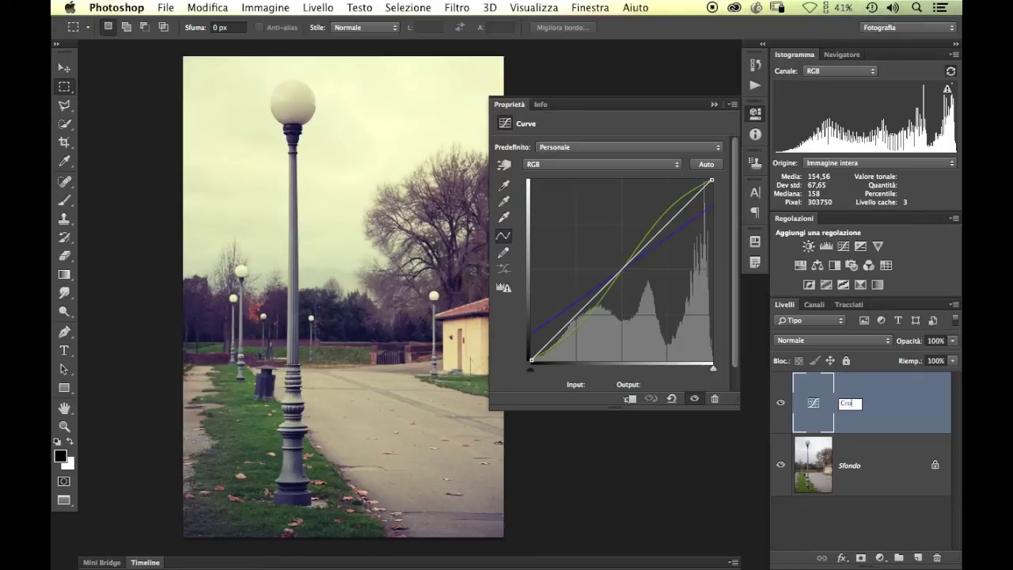
text(ss process)
key(Return)
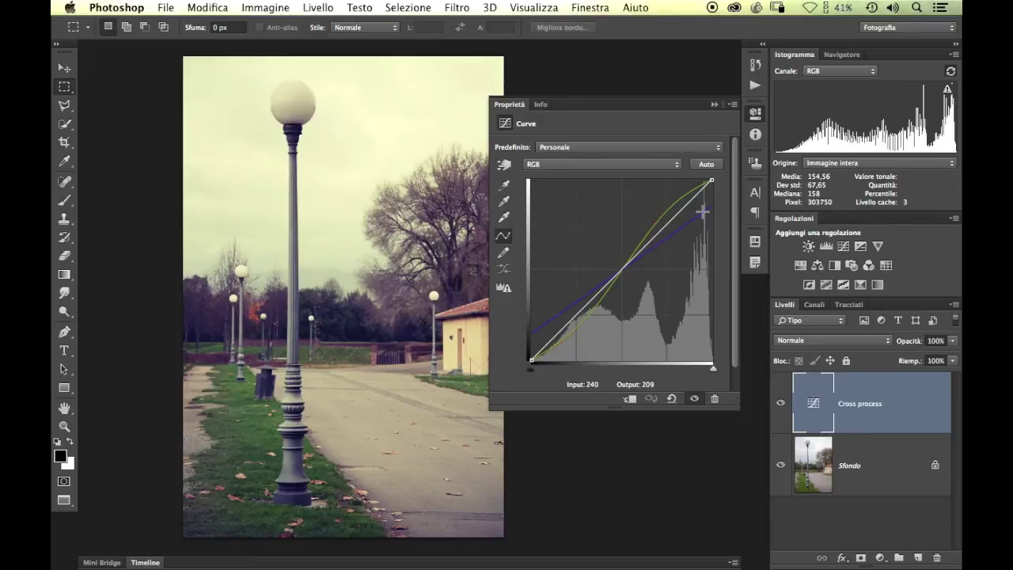
Add a point to the RGB curve at input 60, output 67.
click(543, 164)
click(535, 164)
drag(578, 311, 575, 312)
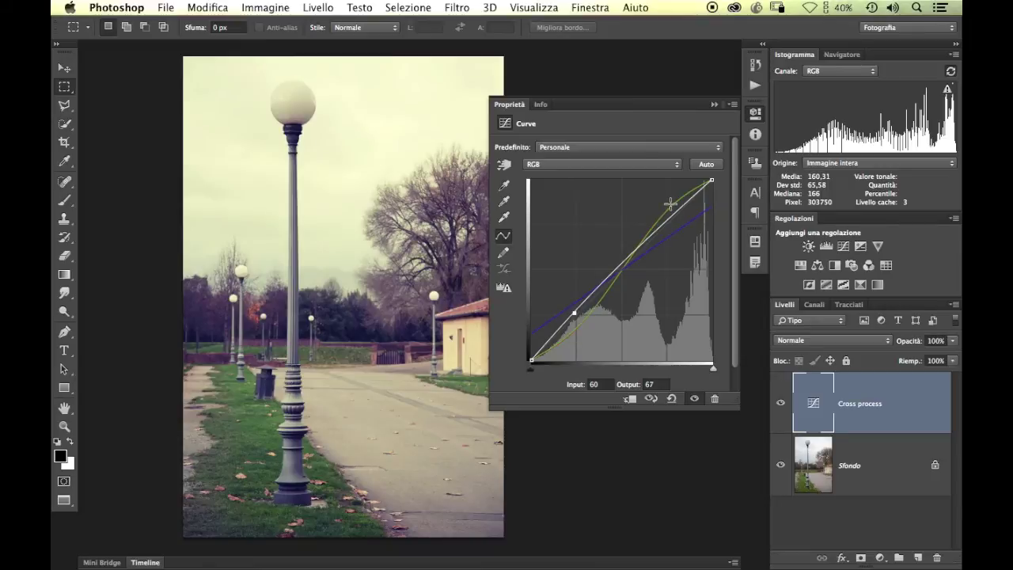
Hide and then show the Cross process layer to compare the grade.
click(780, 406)
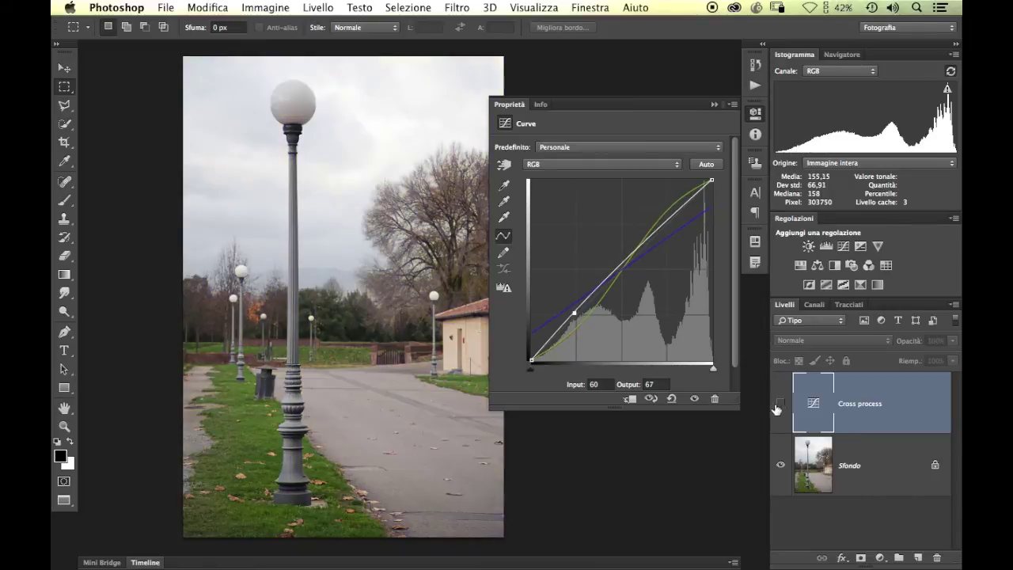
click(782, 405)
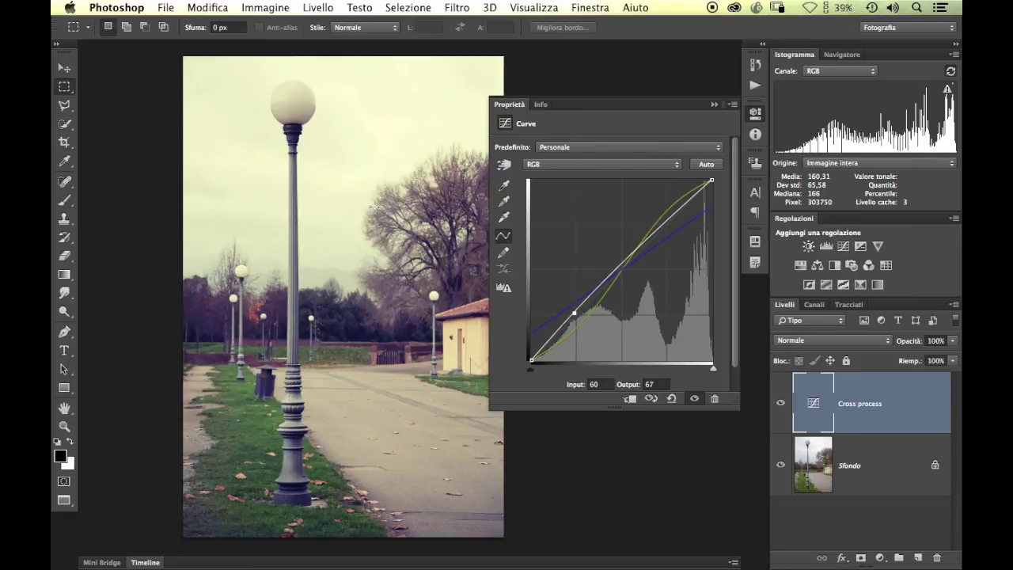
Try the Colore blend mode on Cross process, revert to Normale, then hide the layer.
click(807, 341)
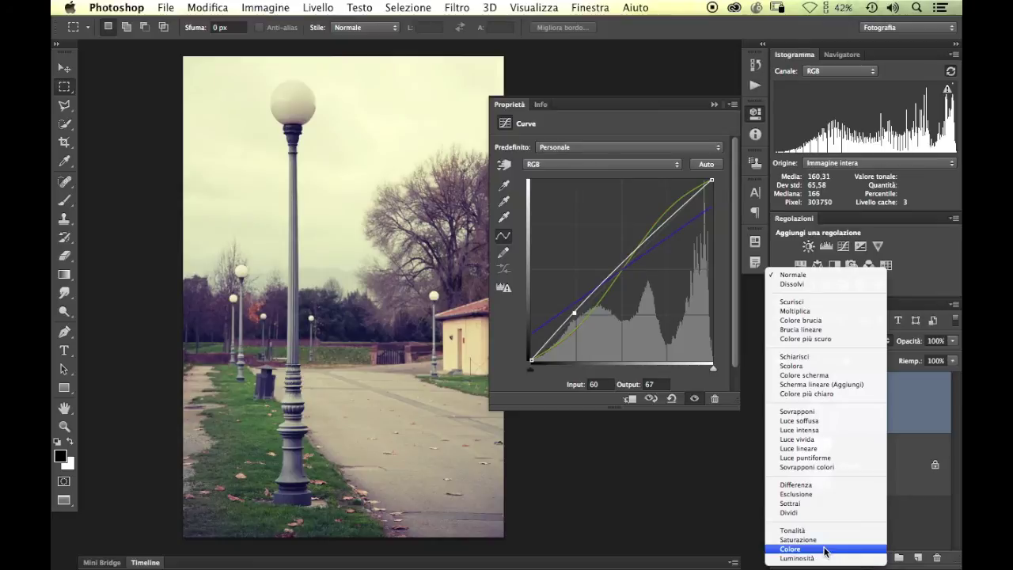
click(825, 550)
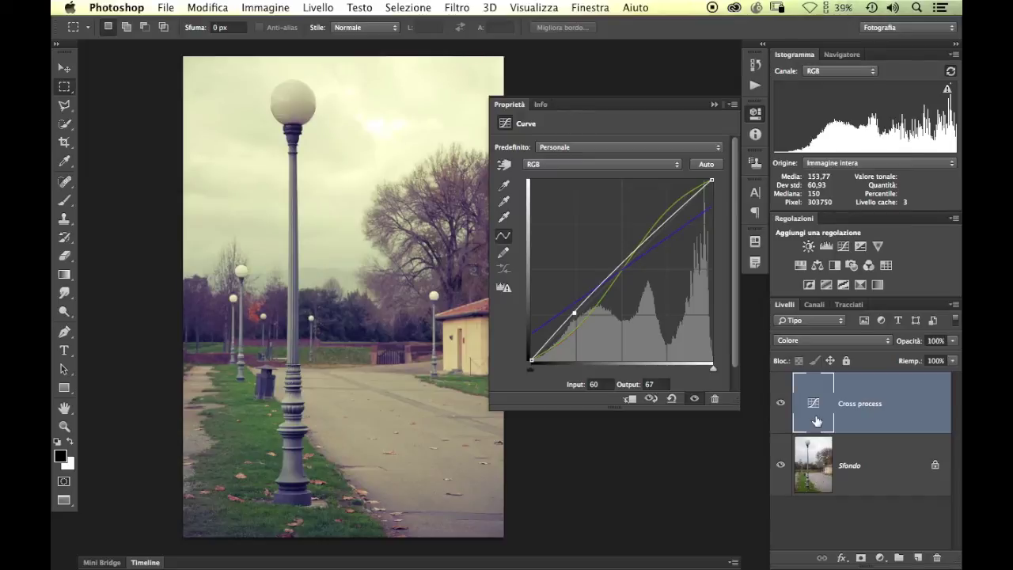
key(super+z)
key(super+z)
key(super+z)
key(super+z)
key(super+z)
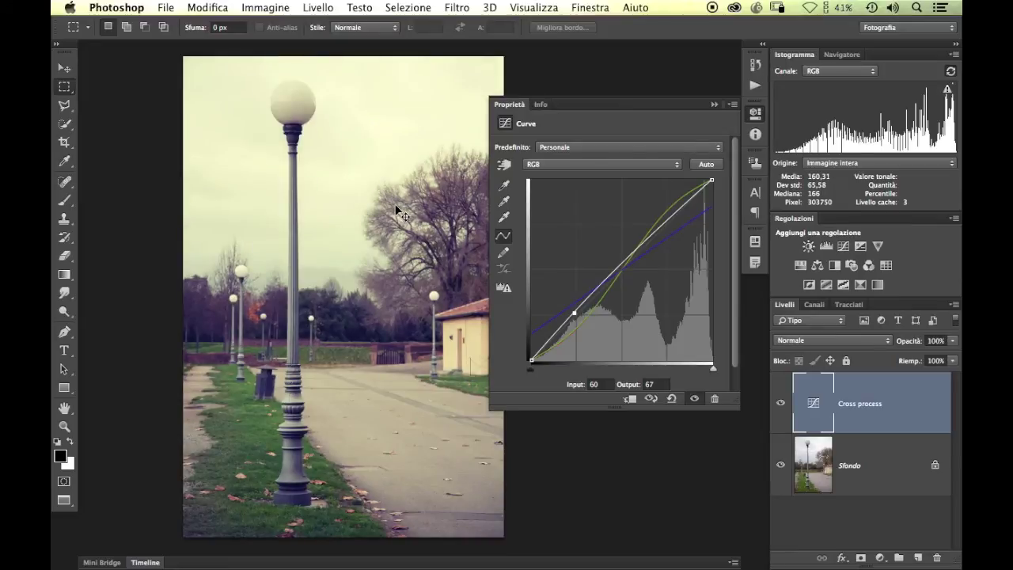
key(super+z)
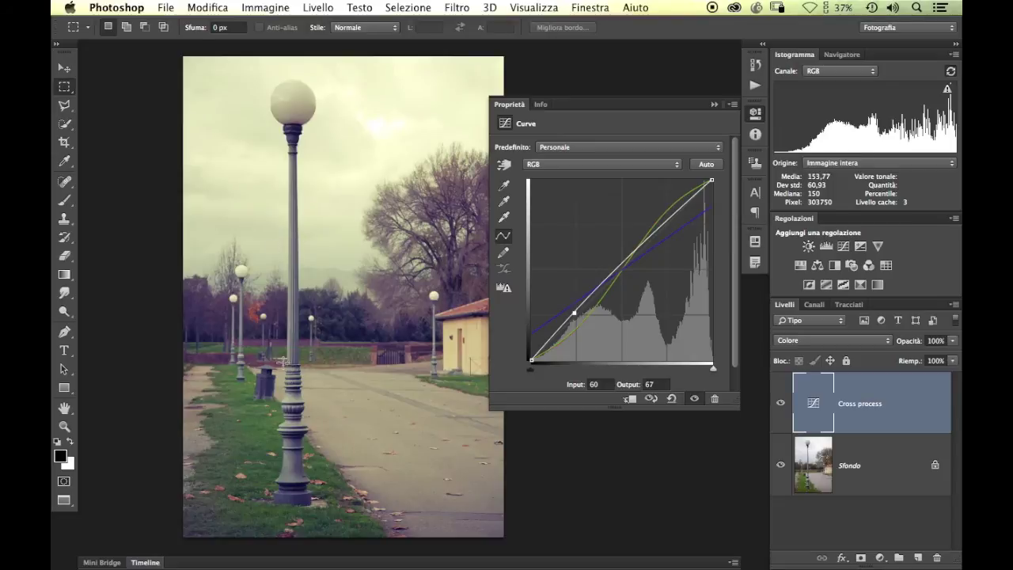
key(ctrl+z)
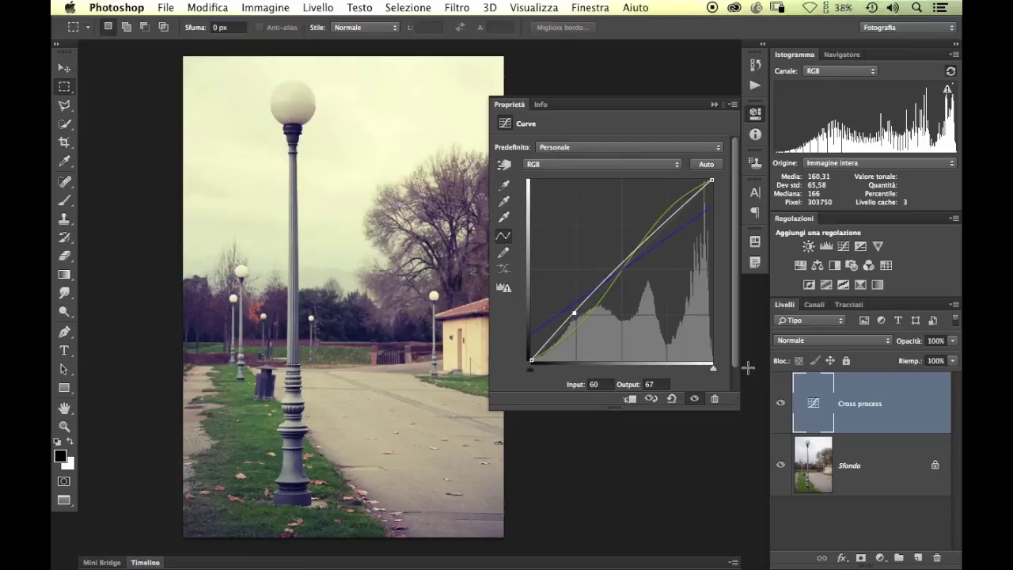
click(781, 404)
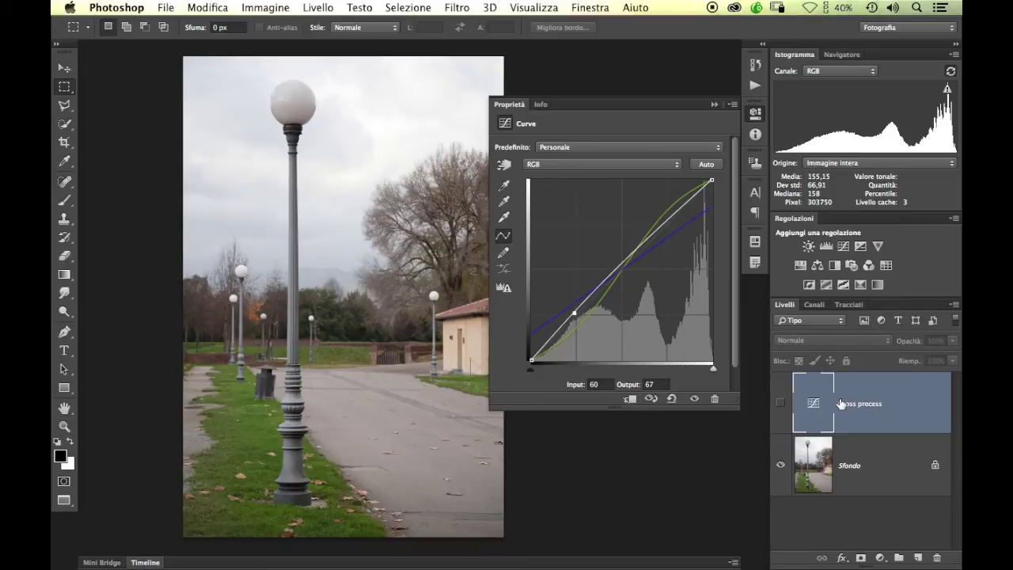
Add a new Curves adjustment layer and name it Anticato.
click(846, 246)
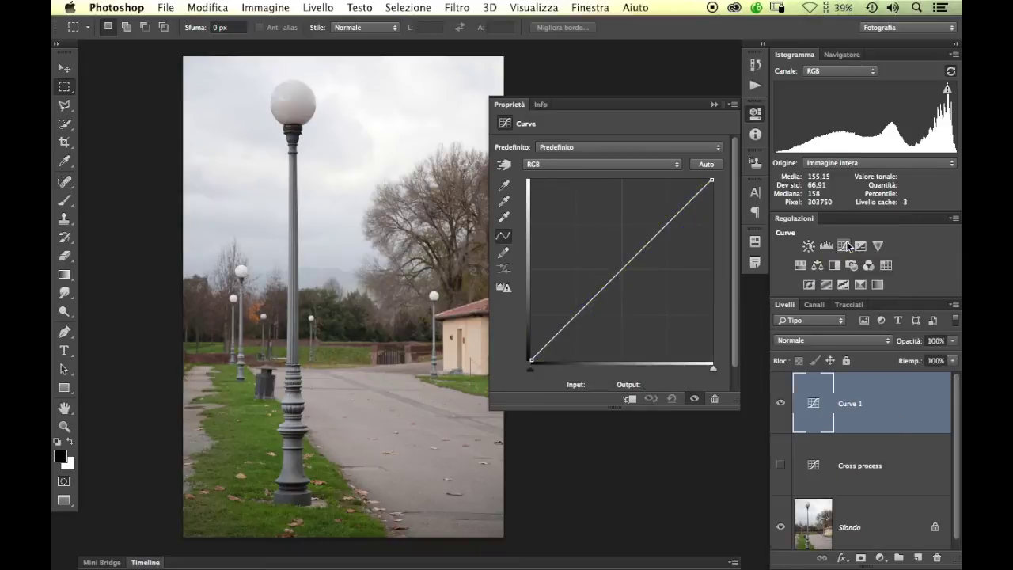
double_click(848, 403)
text(Ant)
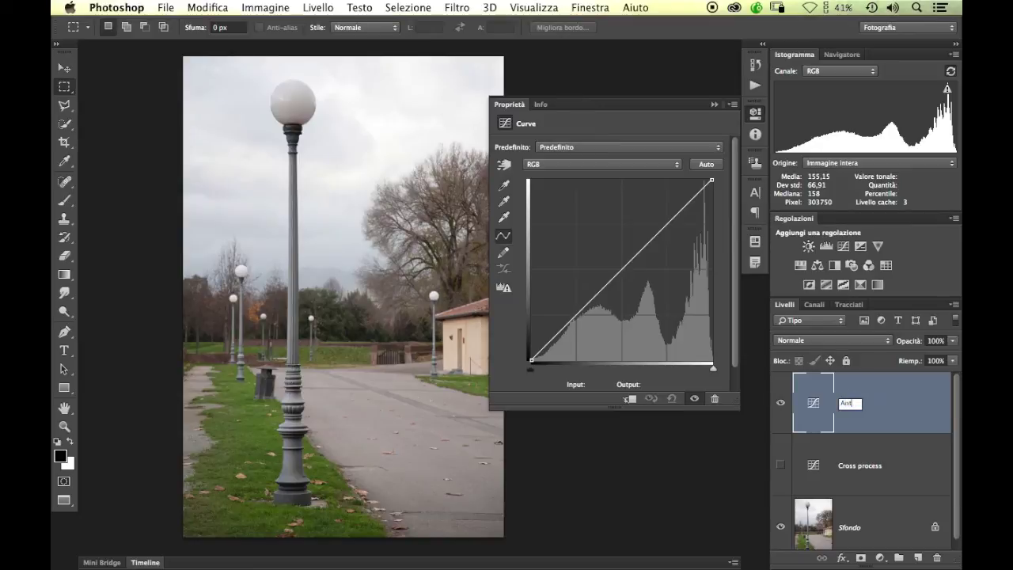
text(o)
key(Return)
Bend the green curve: shadows down 63→43, highlights up 199→219.
click(599, 163)
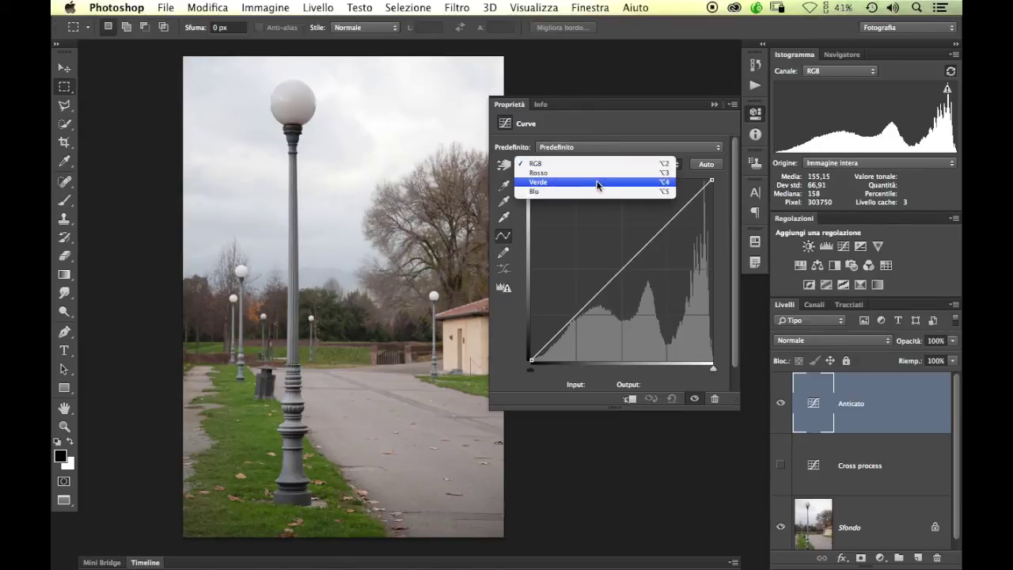
click(599, 182)
drag(575, 318, 575, 332)
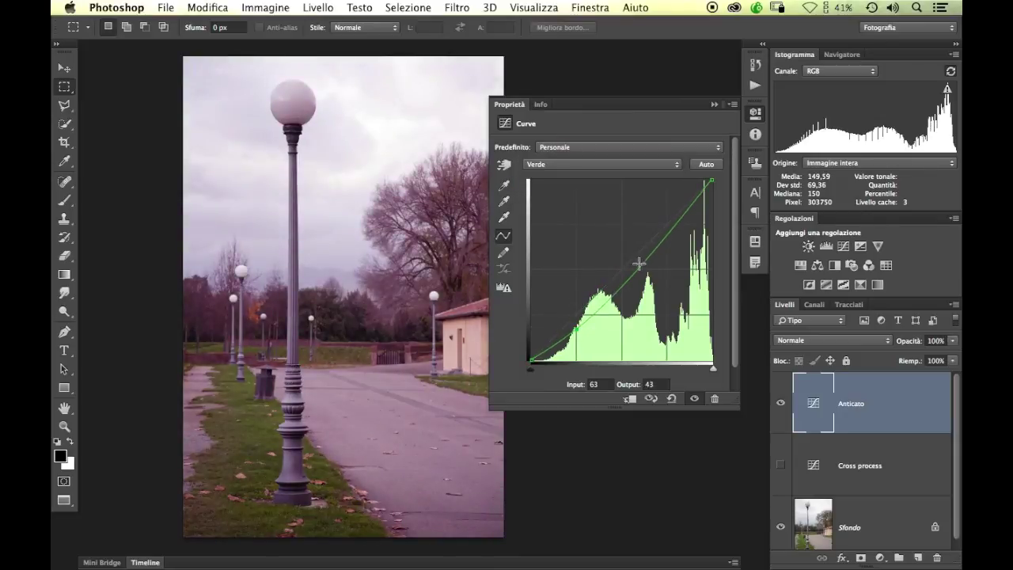
drag(675, 219, 672, 205)
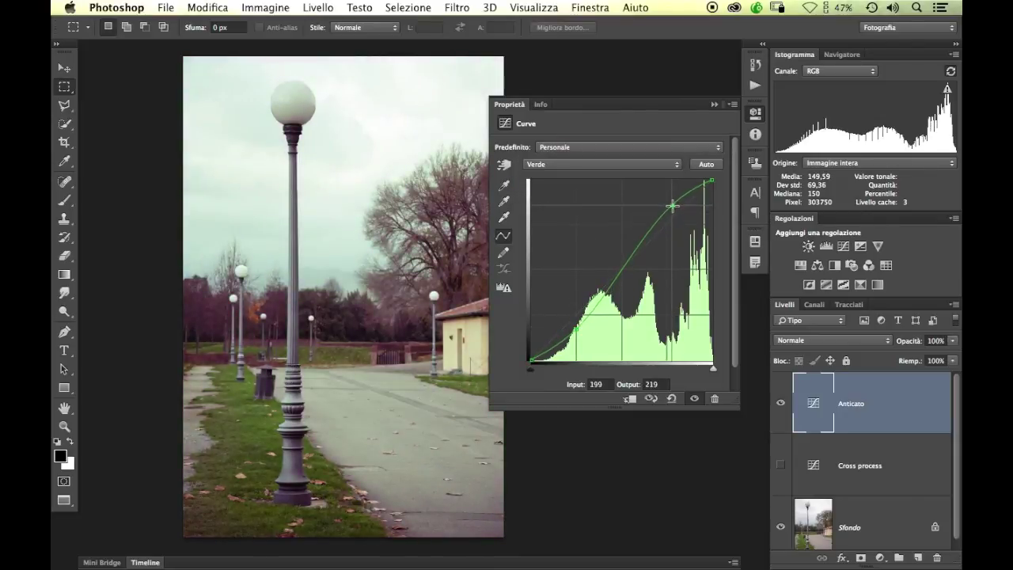
Lift the red curve 119→141 and lower the blue curve 136→114.
click(665, 164)
click(663, 155)
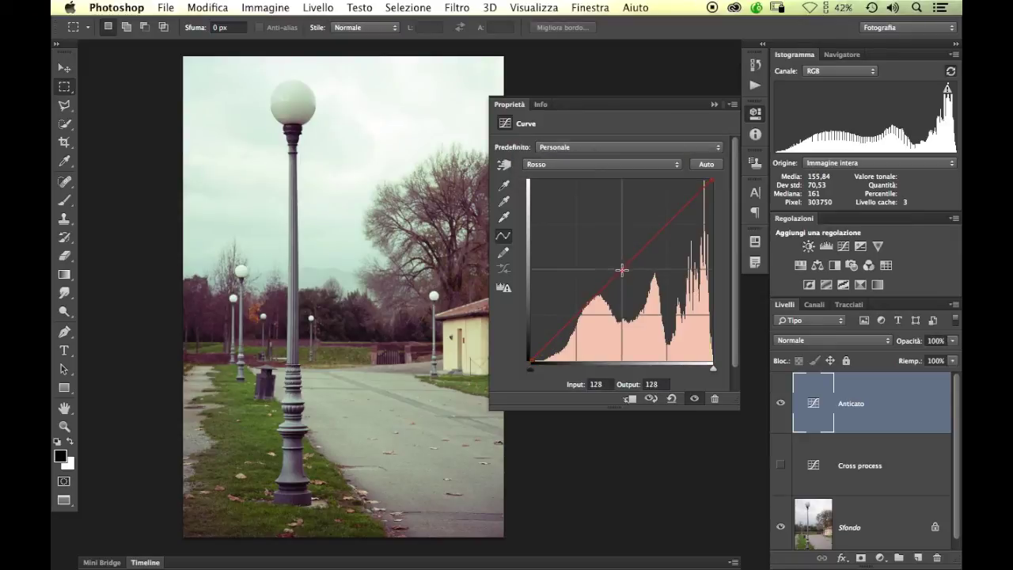
drag(623, 270, 616, 261)
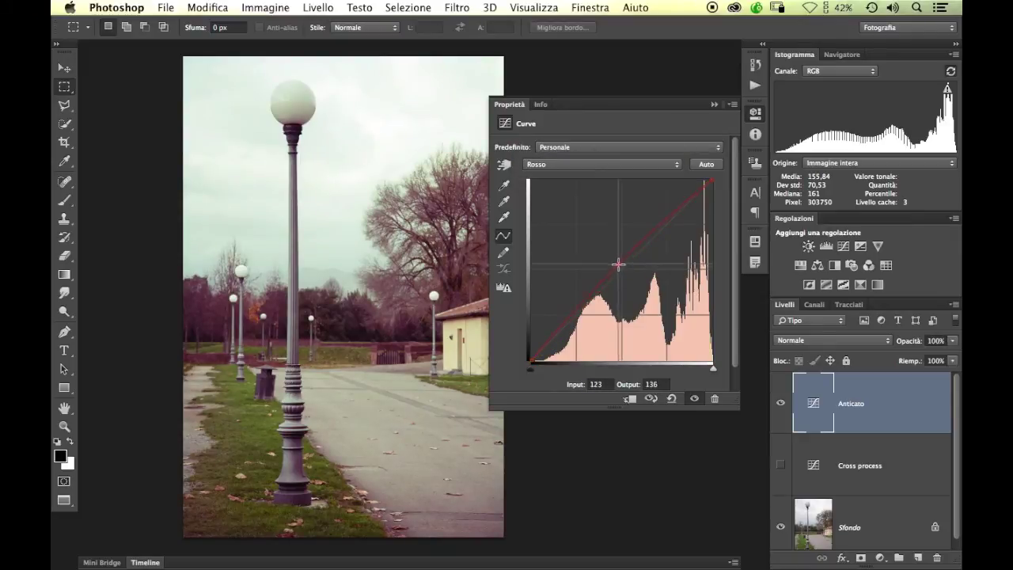
click(649, 164)
click(594, 182)
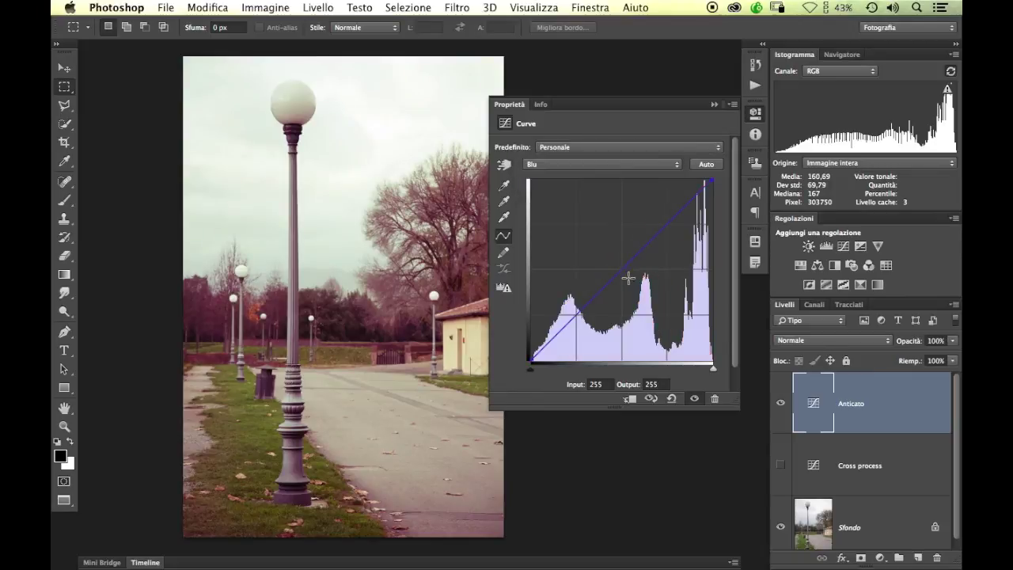
drag(622, 272, 627, 279)
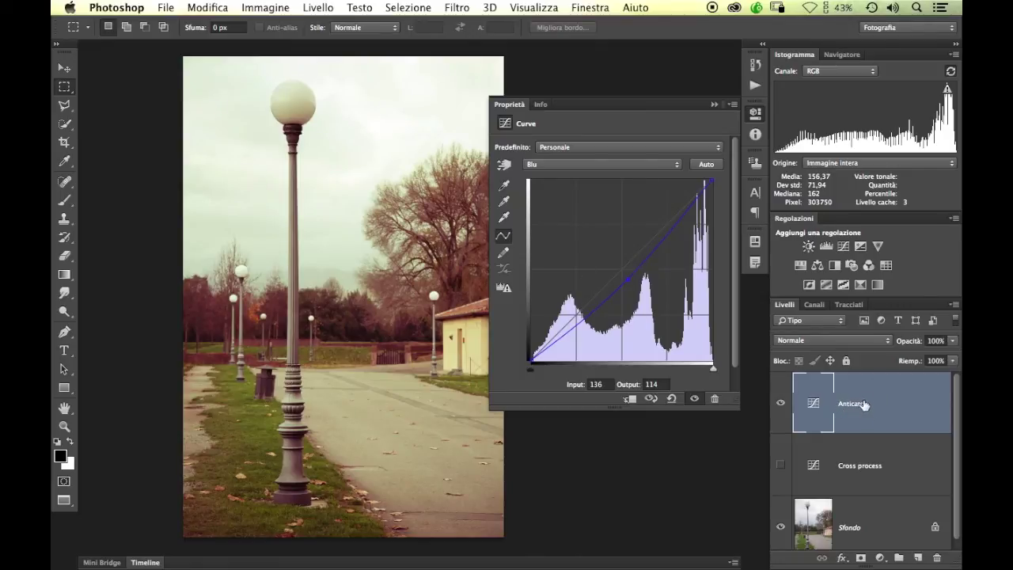
click(780, 403)
click(781, 465)
click(780, 465)
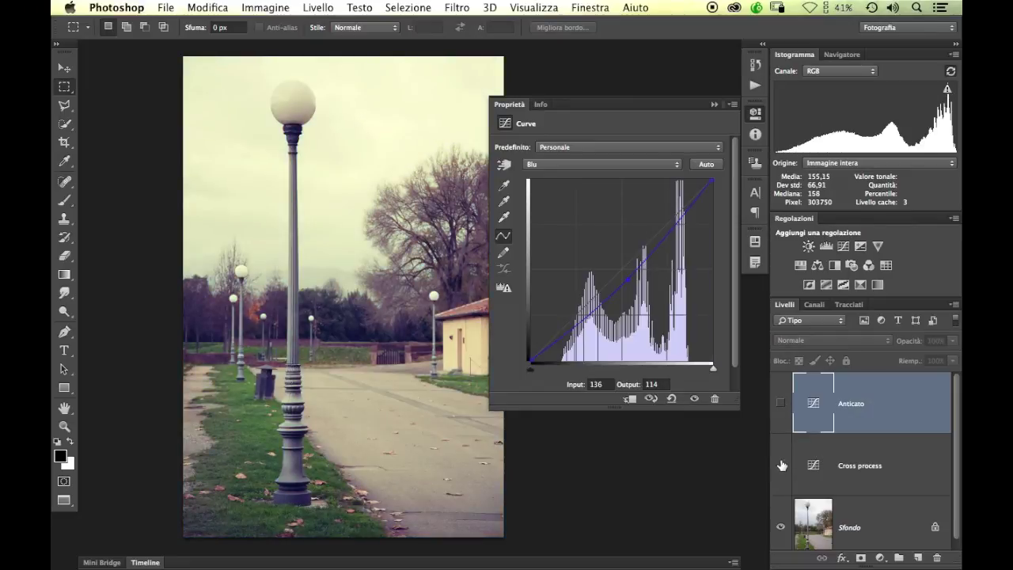
click(780, 404)
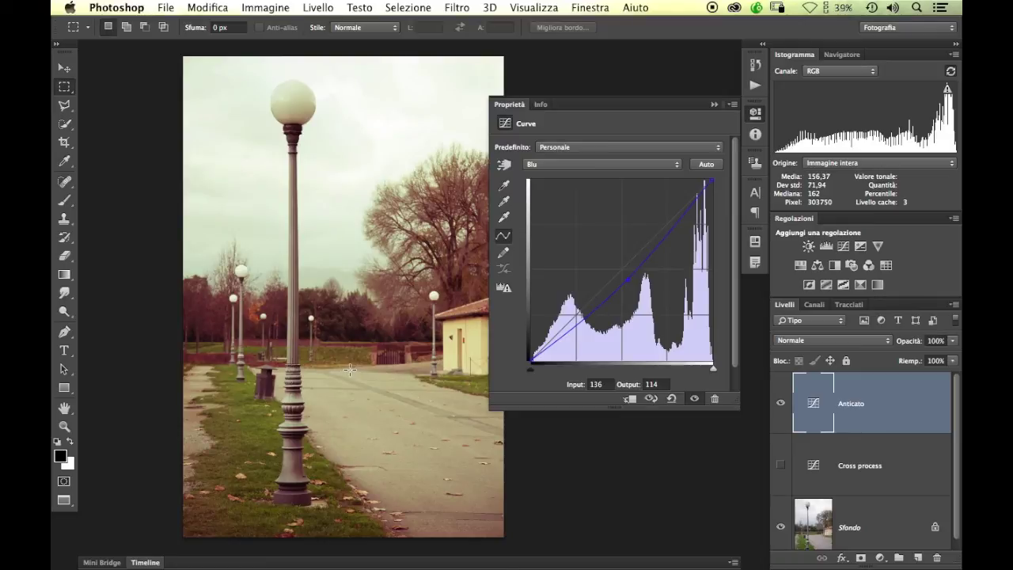
Save the lamp-post photo in JPEG format via Save As, then collapse the Properties panel.
click(165, 8)
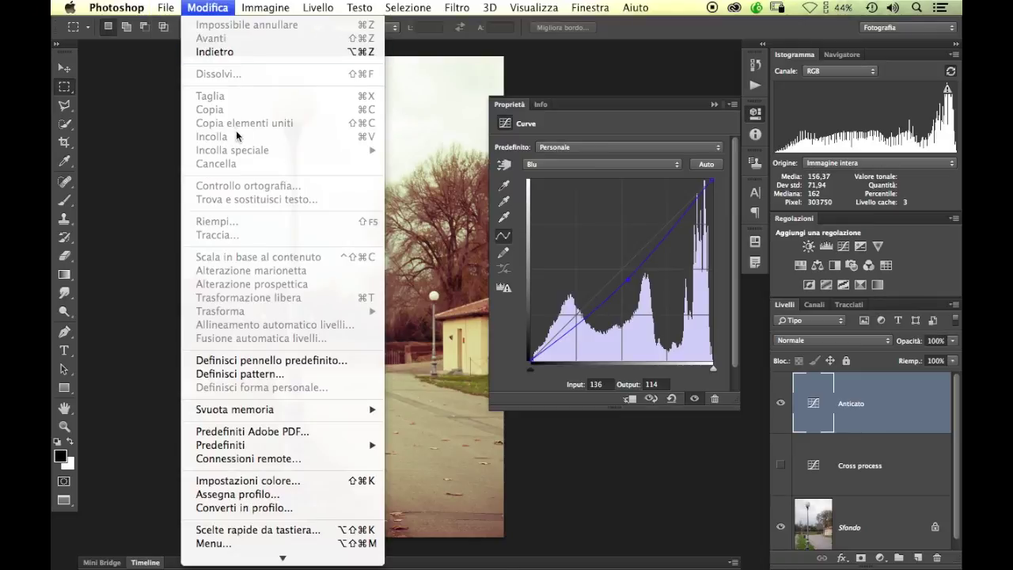
click(194, 168)
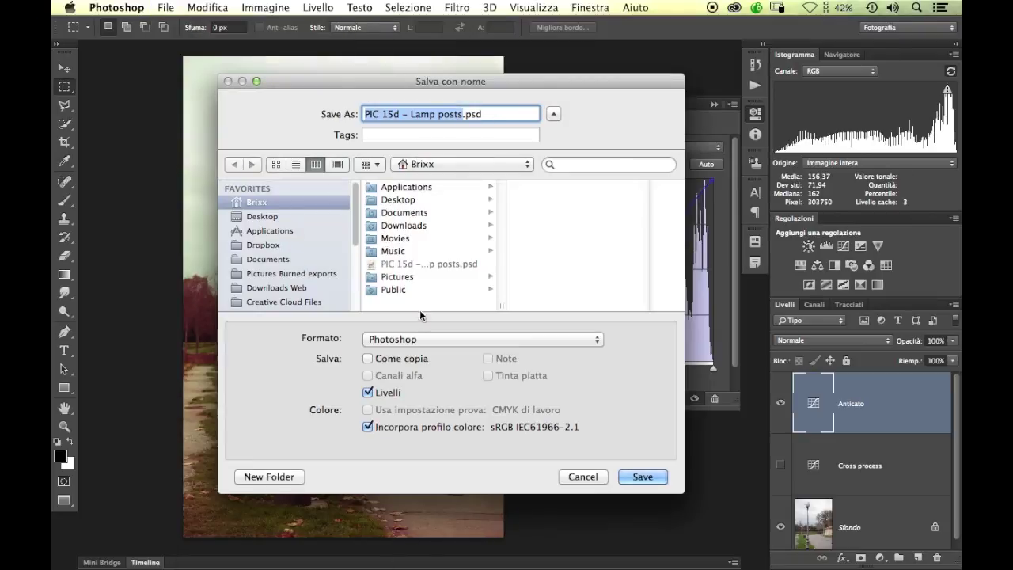
click(455, 342)
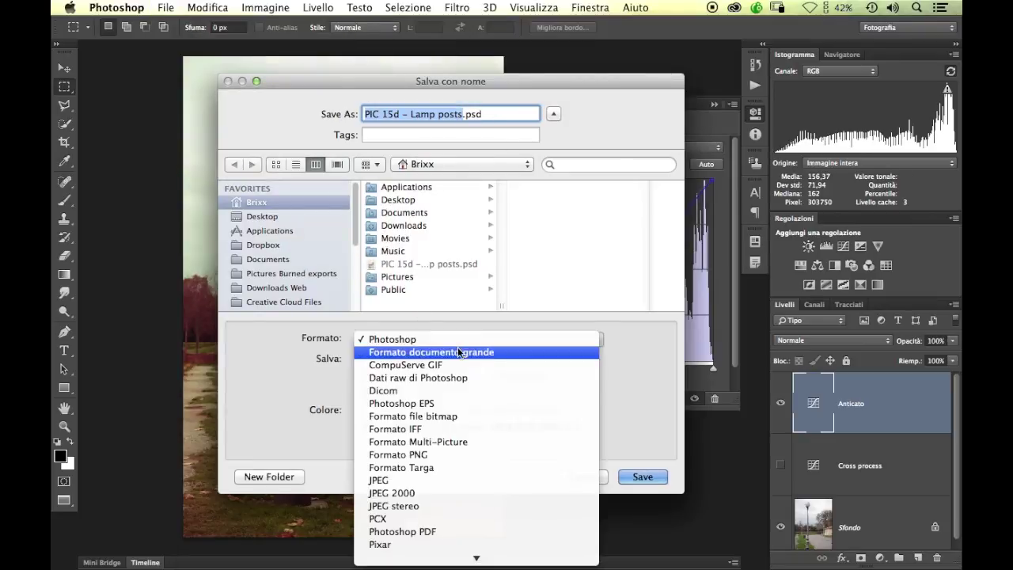
click(452, 478)
click(643, 476)
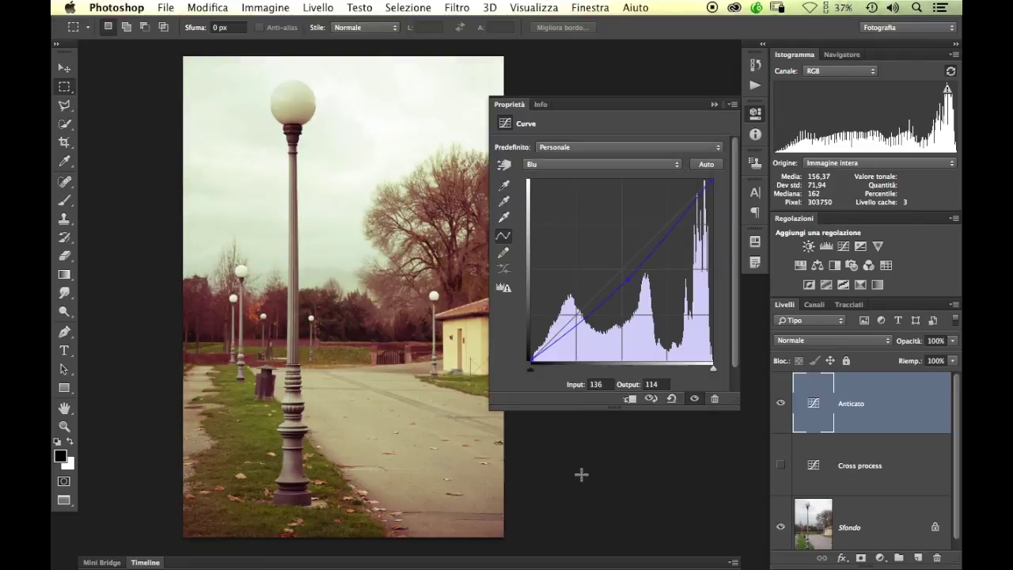
click(714, 104)
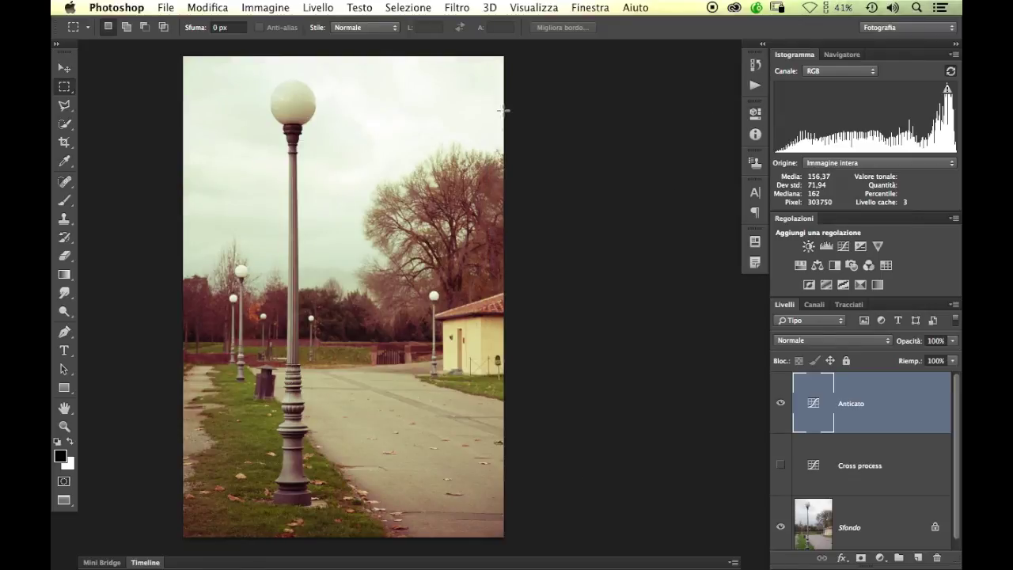